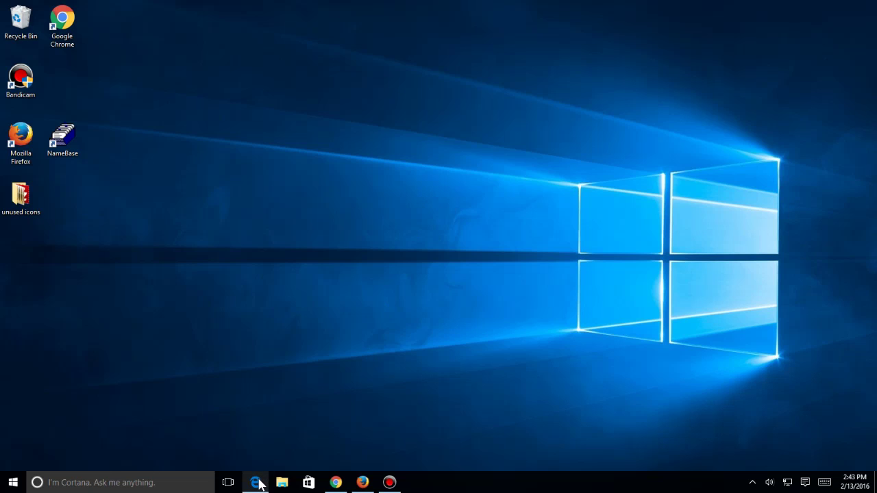
- Bring Edge back and go to the Song Director DOWNLOAD & INSTALL page
mouse_move(258, 483)
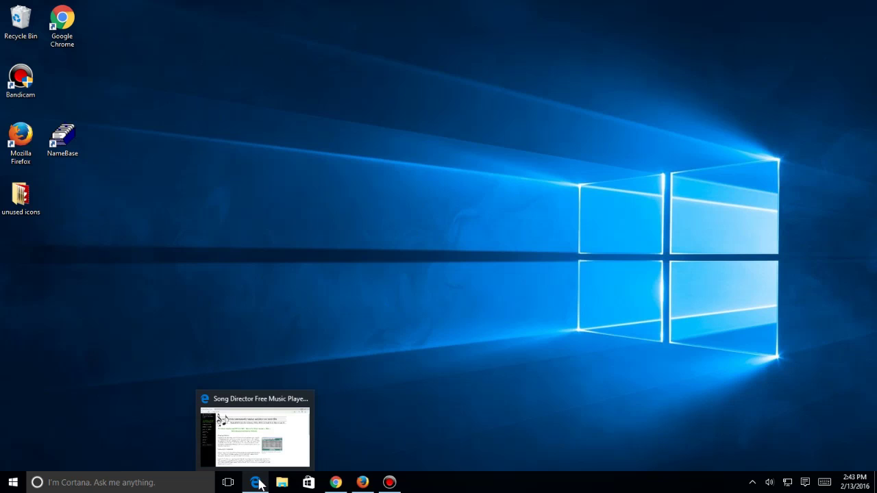
left_click(258, 483)
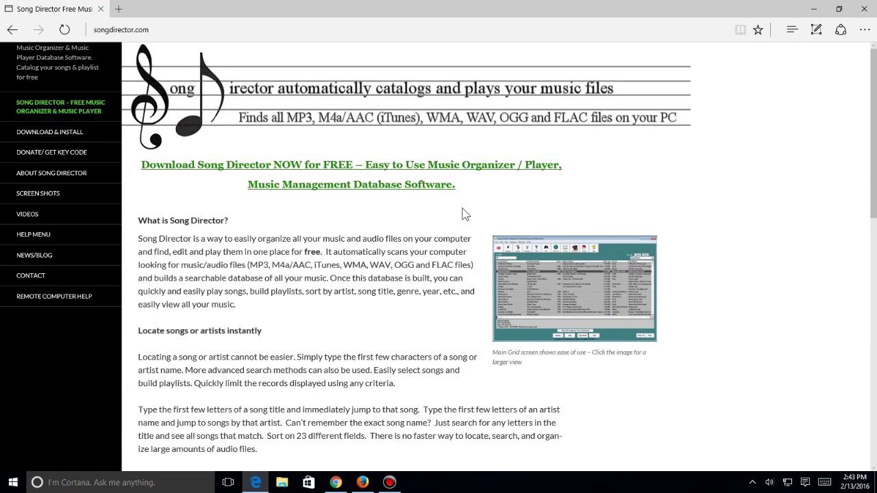
left_click(100, 137)
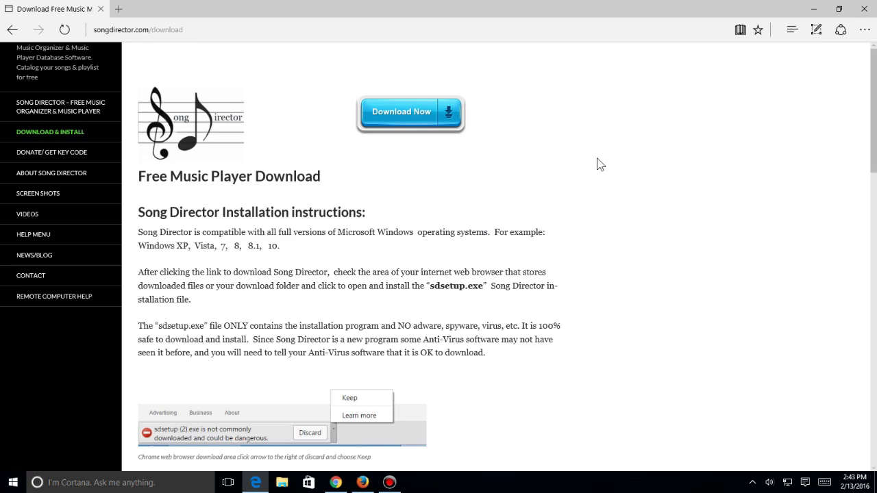
- Read through the install instructions and download the sdsetup (2).exe installer
scroll(633, 242, "down", 3)
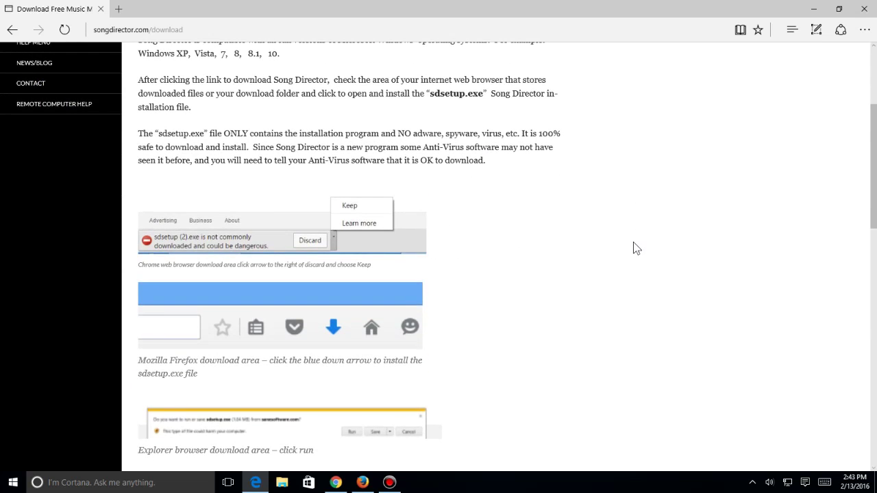
scroll(634, 243, "down", 5)
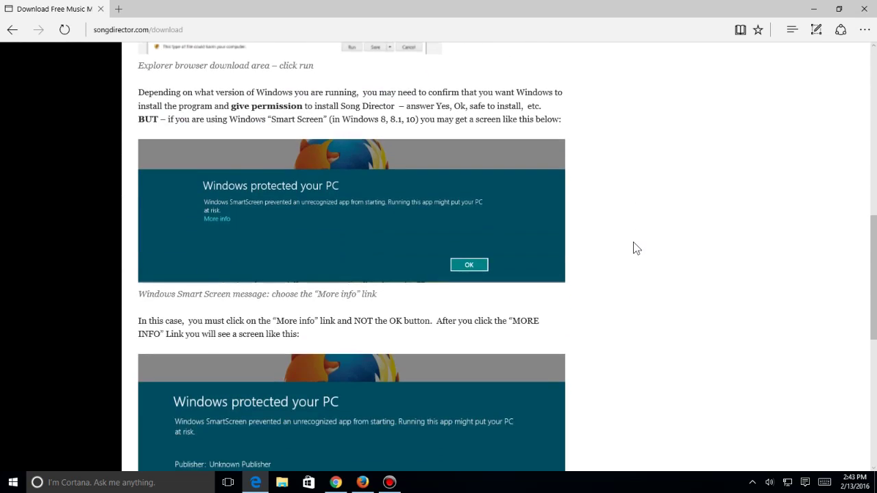
scroll(633, 242, "down", 7)
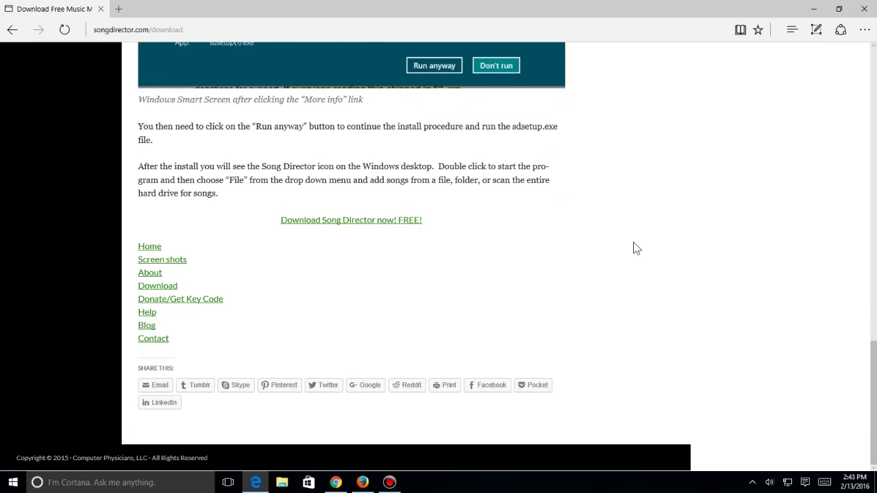
scroll(633, 242, "up", 2)
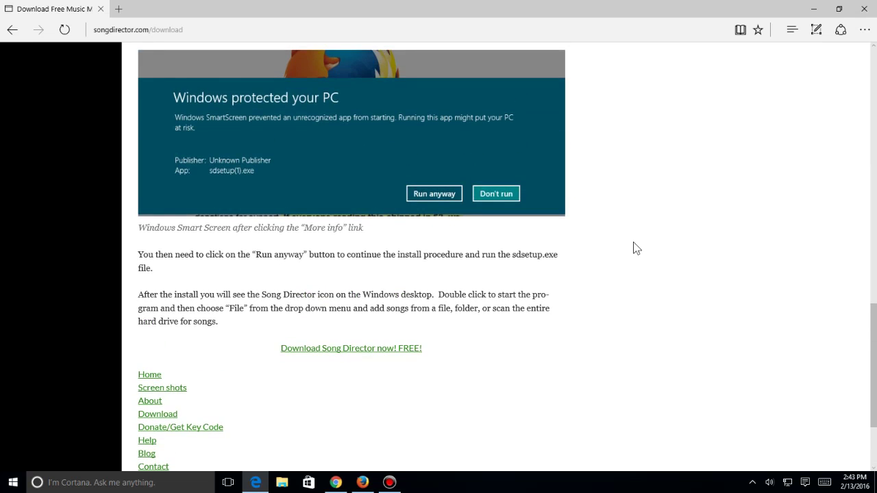
scroll(633, 248, "up", 3)
scroll(633, 248, "up", 2)
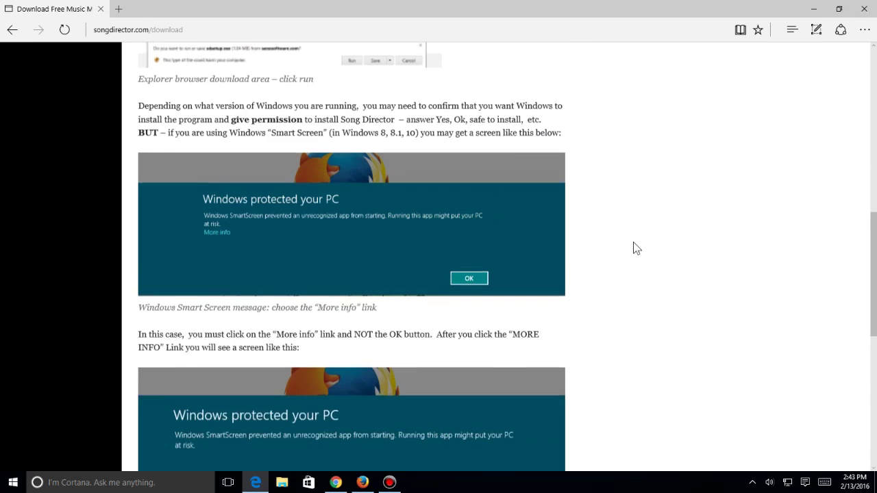
scroll(633, 248, "up", 6)
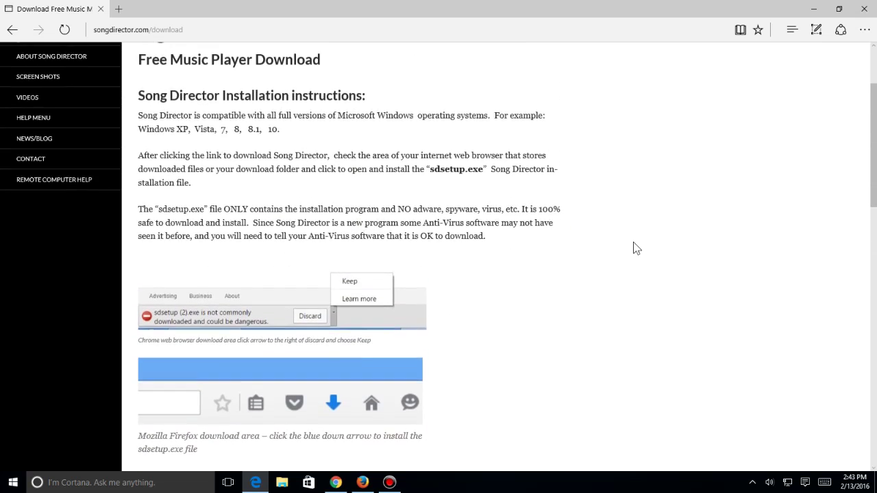
scroll(634, 242, "up", 2)
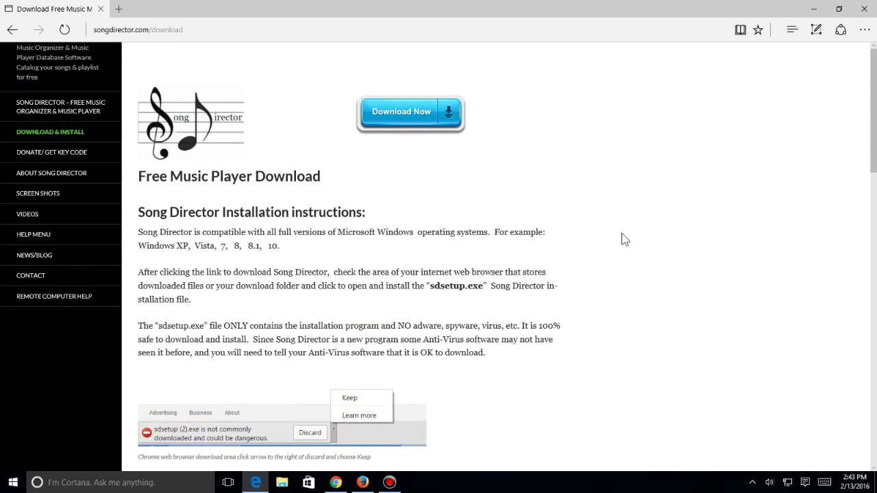
left_click(420, 121)
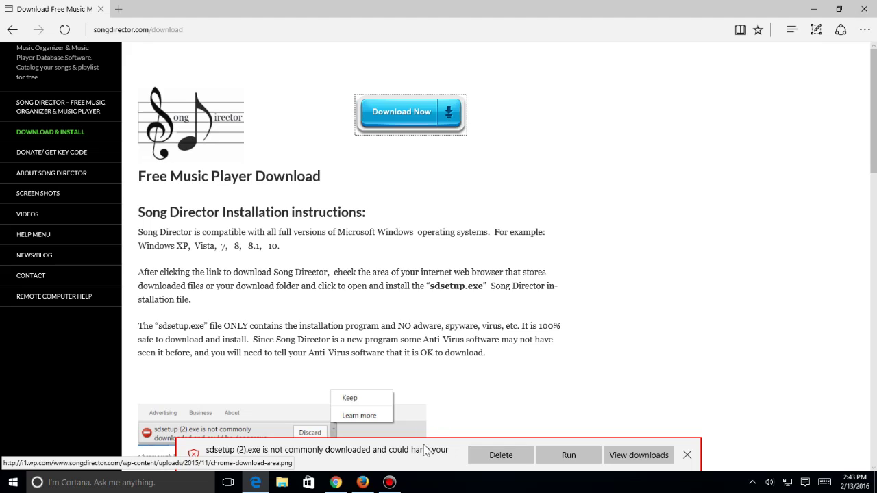
- Run sdsetup (2).exe, using More info and Run anyway past Windows SmartScreen
left_click(559, 456)
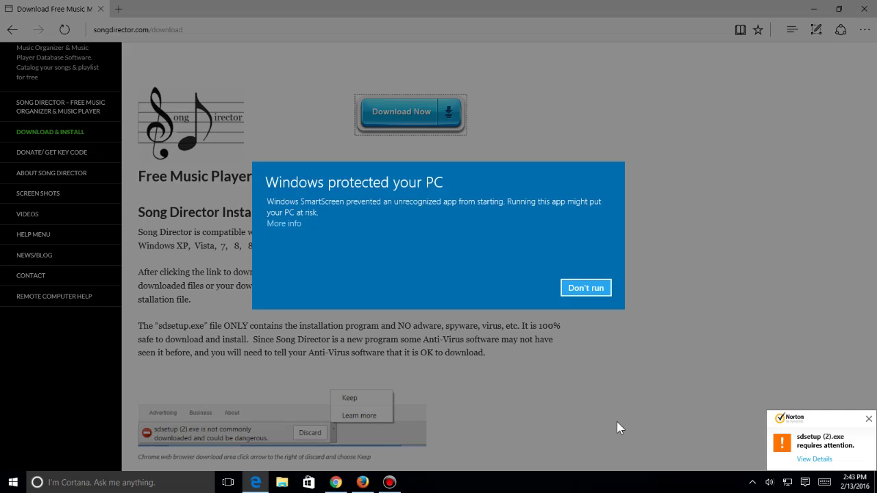
left_click(282, 224)
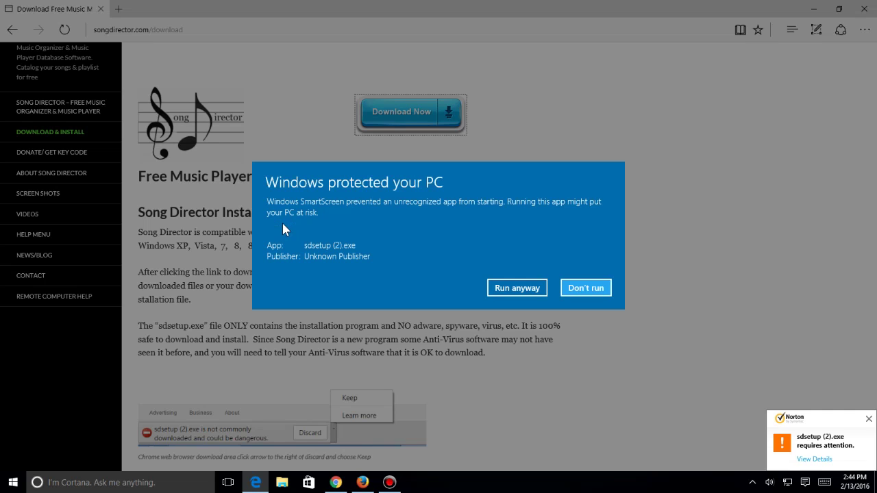
left_click(527, 290)
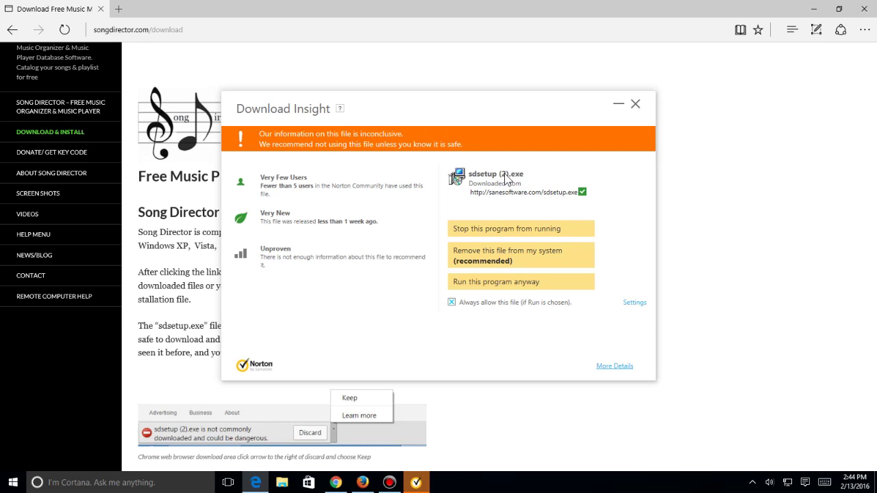
- Allow the installer past Norton, then cancel the version 0.99 setup wizard and confirm exiting
left_click(522, 284)
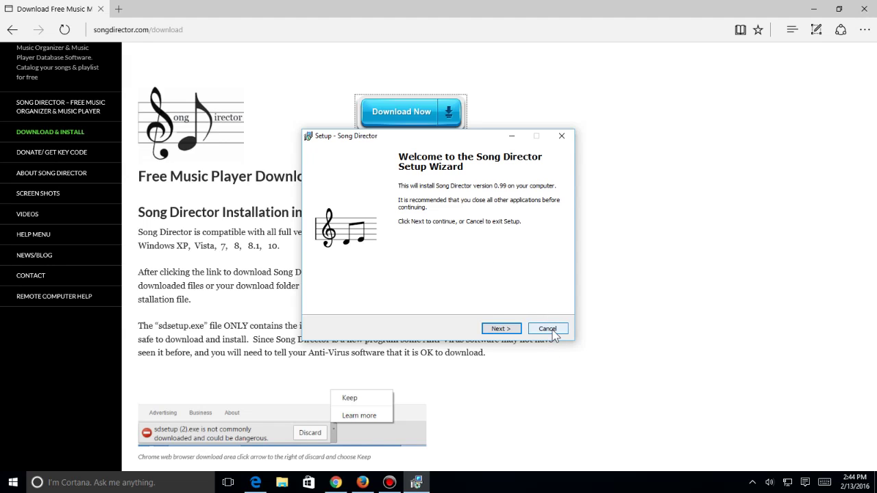
left_click(553, 332)
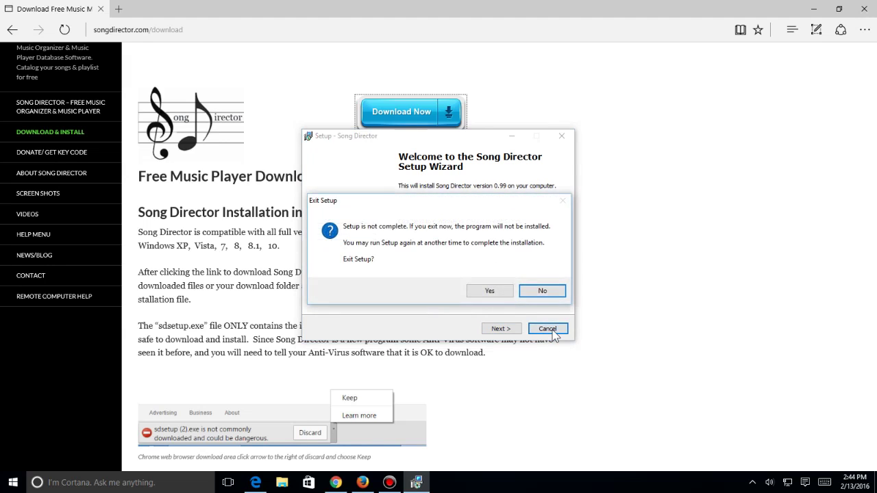
left_click(490, 291)
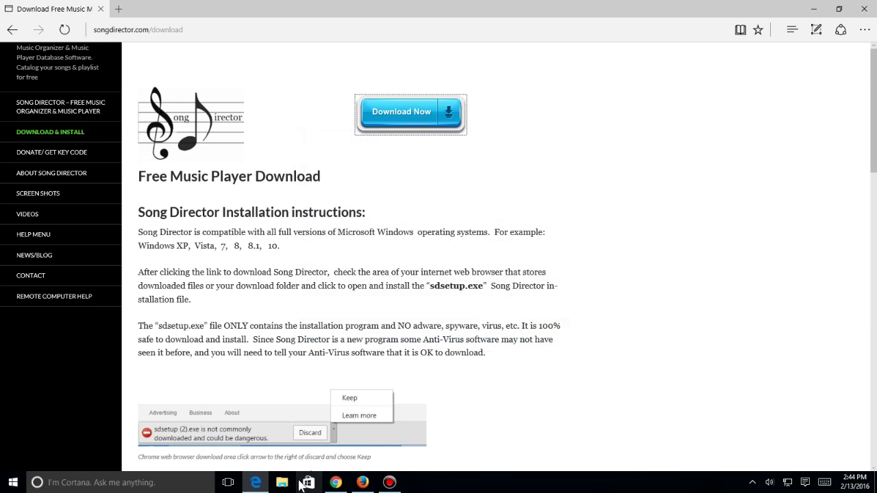
- In Chrome, go to the DOWNLOAD & INSTALL page and download sdsetup (3).exe
left_click(341, 484)
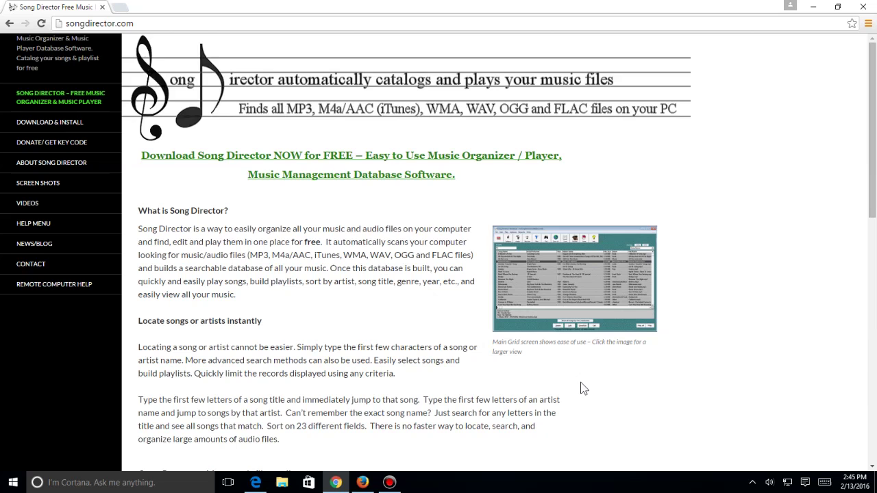
left_click(68, 130)
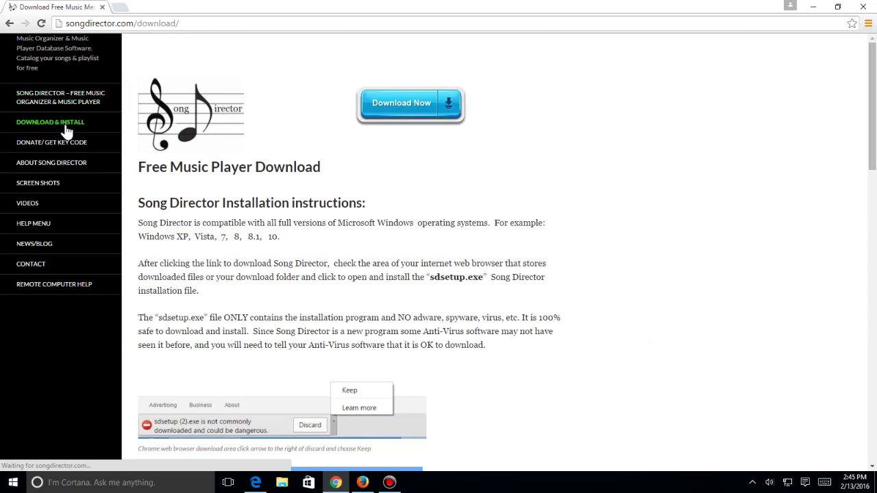
left_click(399, 108)
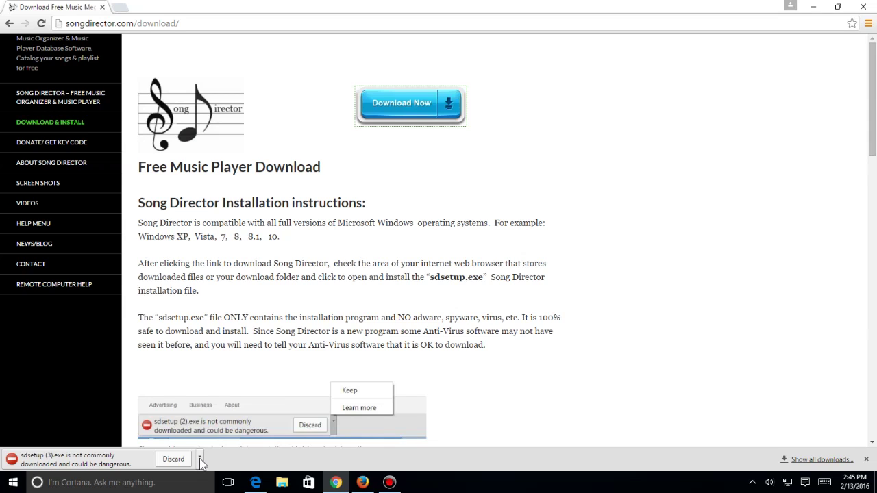
- Keep the flagged sdsetup (3).exe and run it past SmartScreen and Norton, then exit setup
left_click(201, 459)
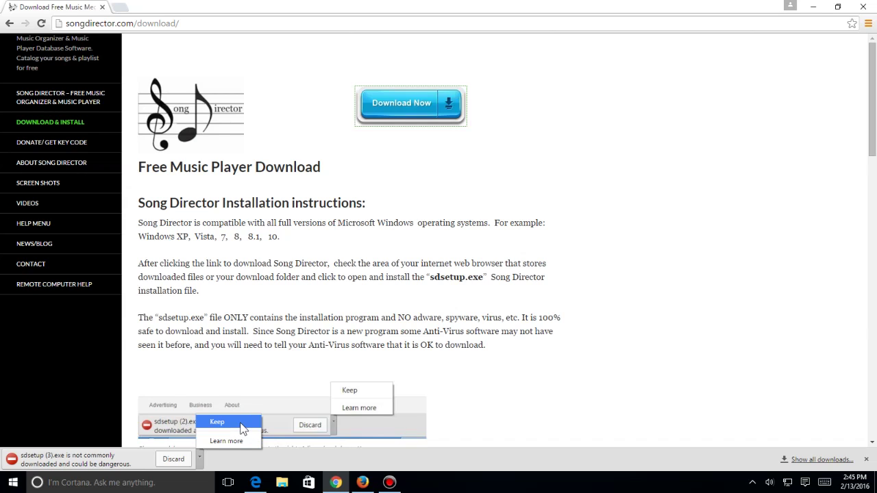
left_click(241, 429)
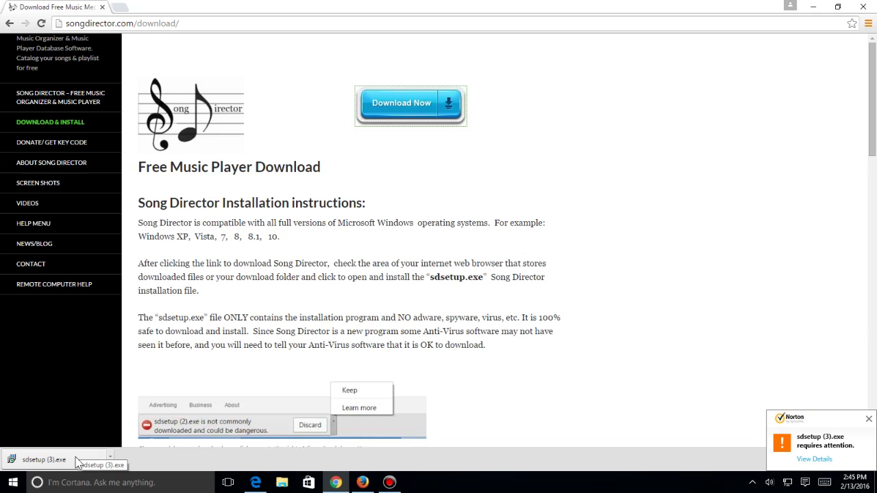
left_click(75, 458)
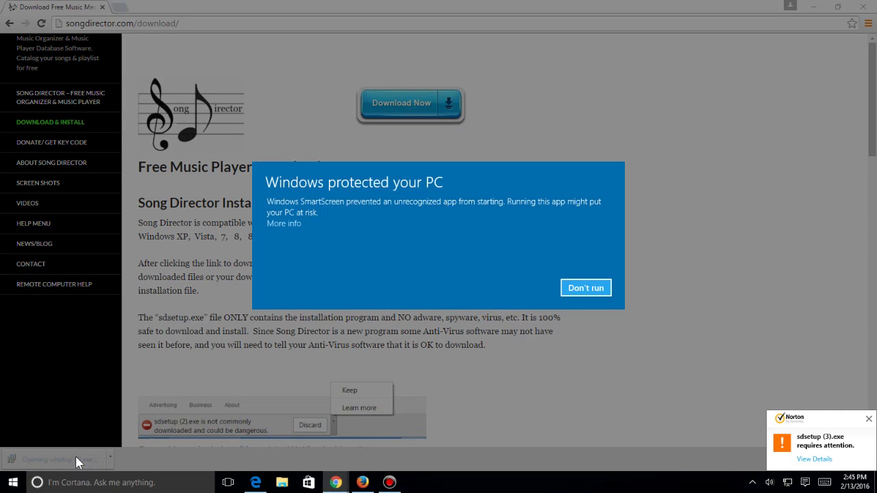
left_click(294, 223)
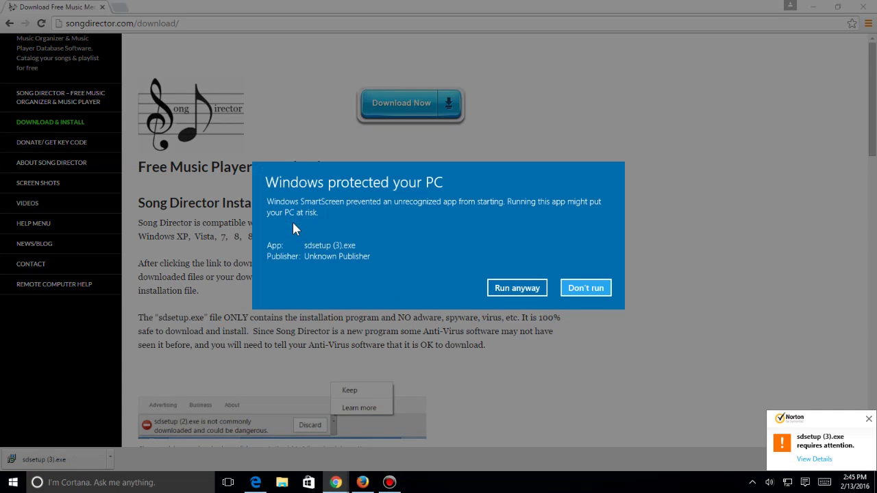
left_click(508, 288)
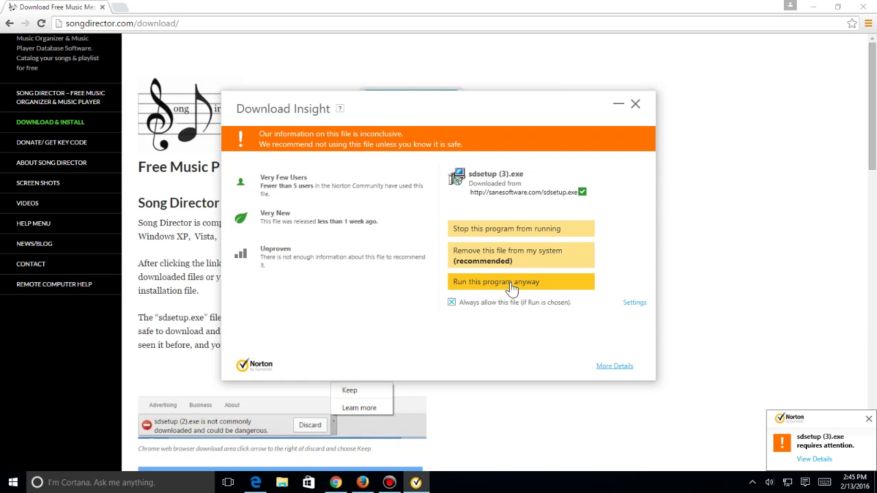
left_click(510, 285)
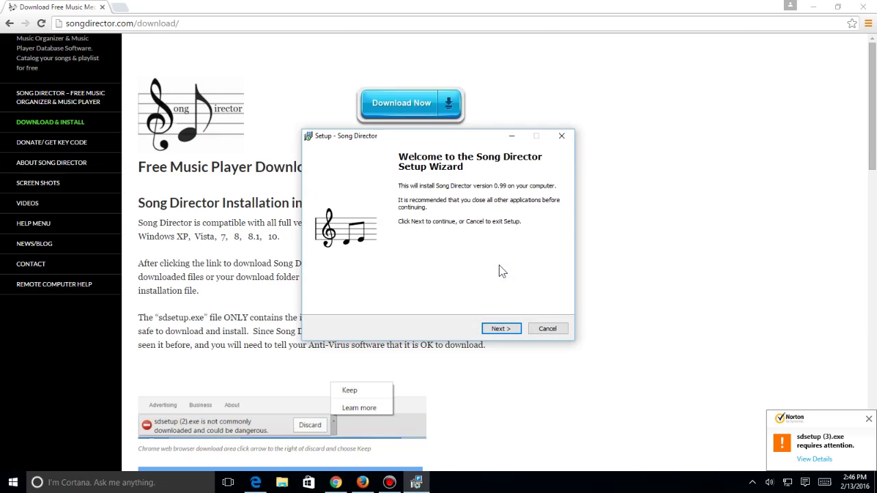
left_click(546, 330)
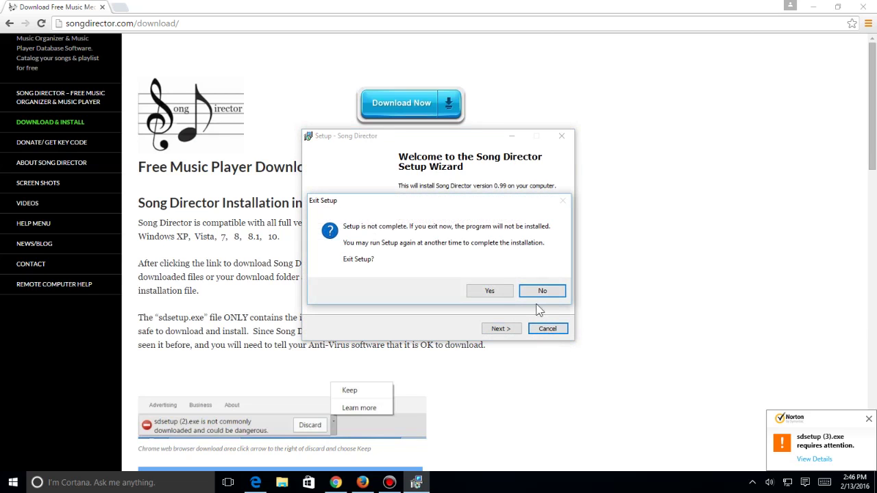
left_click(501, 296)
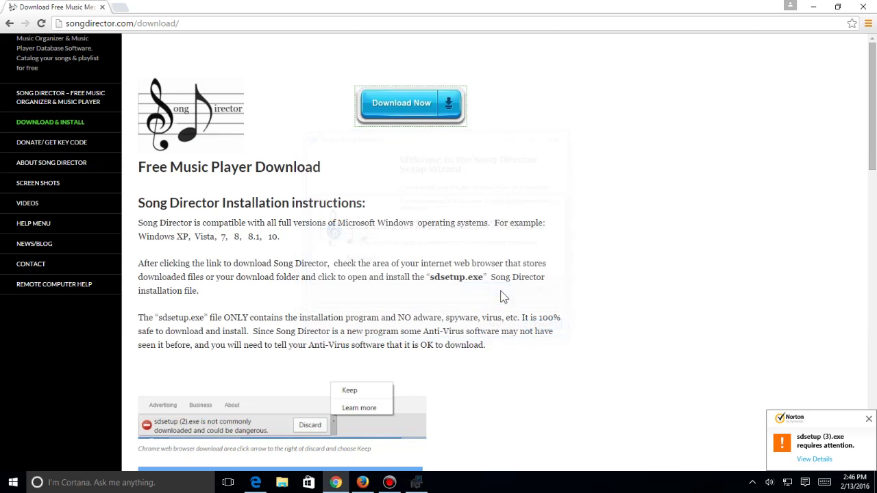
- In Firefox, go to the download page and save the Song Director installer to disk
left_click(363, 484)
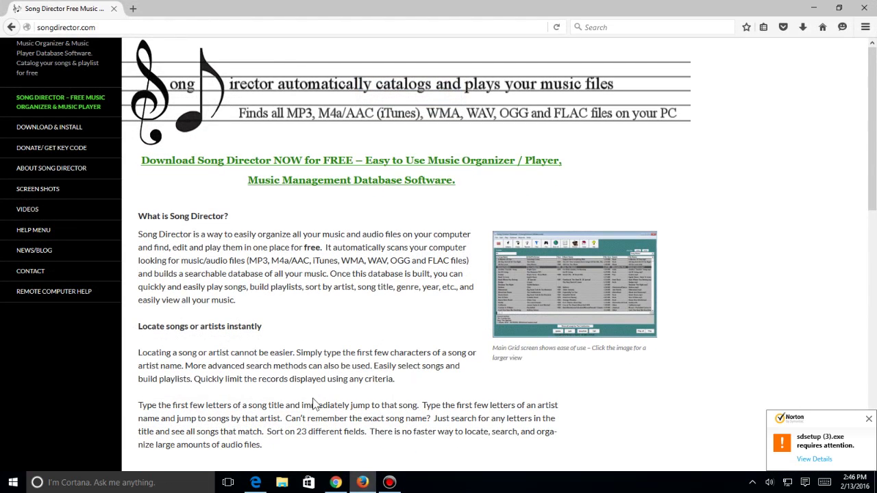
left_click(69, 134)
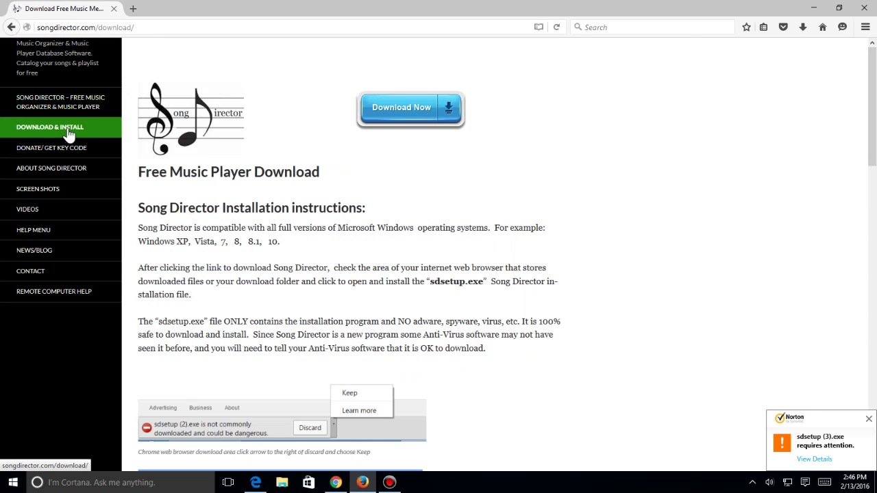
left_click(409, 112)
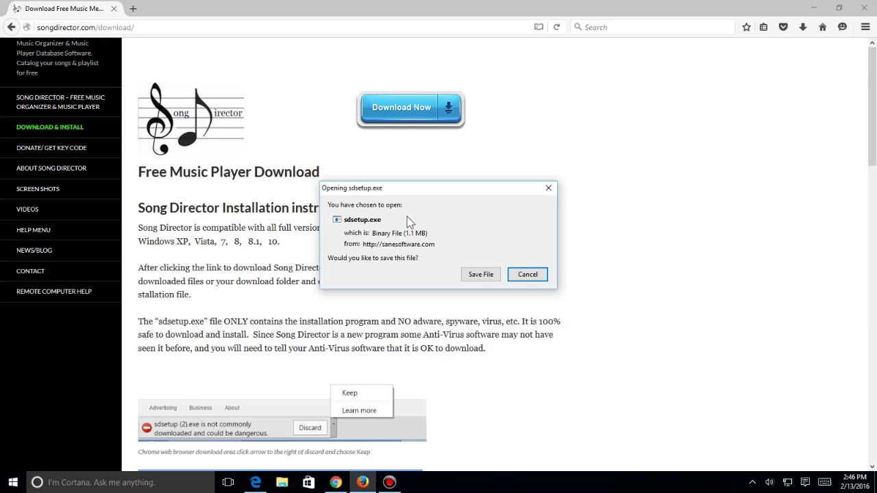
left_click(481, 275)
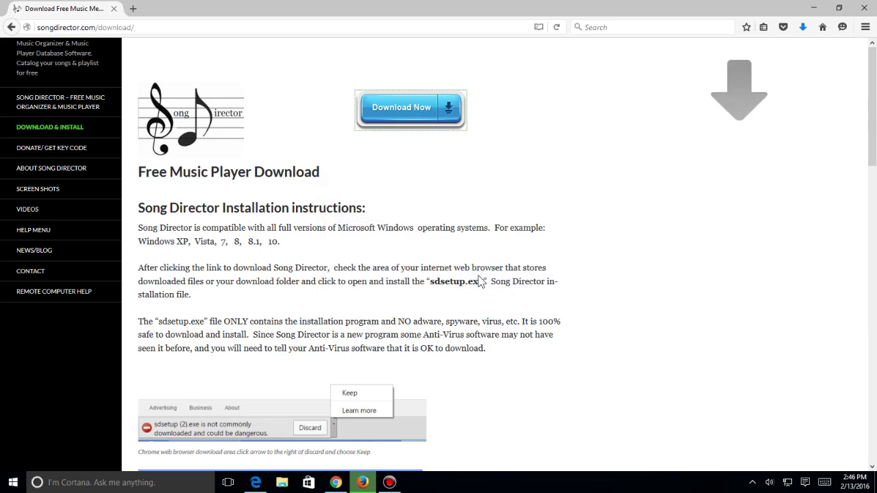
- Run sdsetup(2).exe from the downloads list past the SmartScreen and Norton warnings
left_click(804, 28)
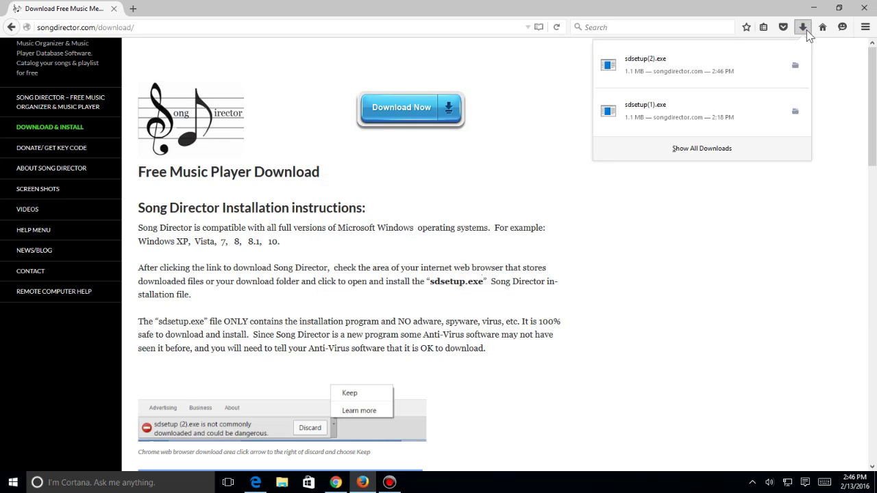
left_click(672, 68)
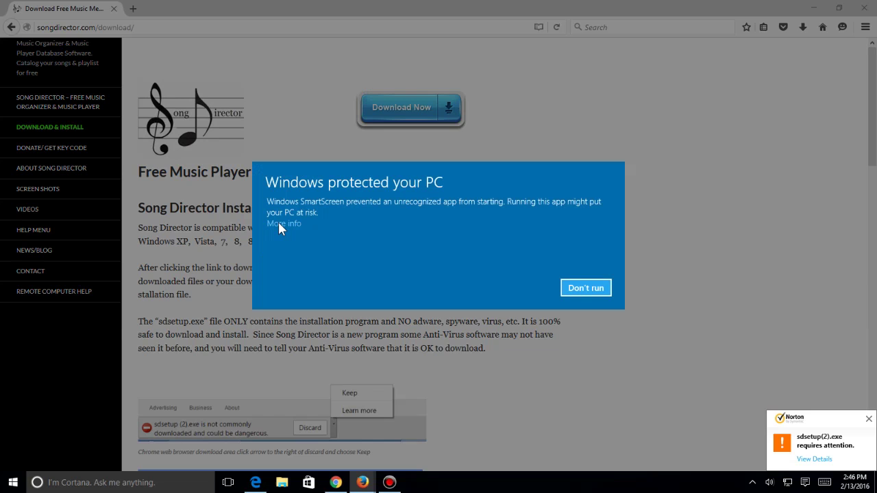
left_click(278, 222)
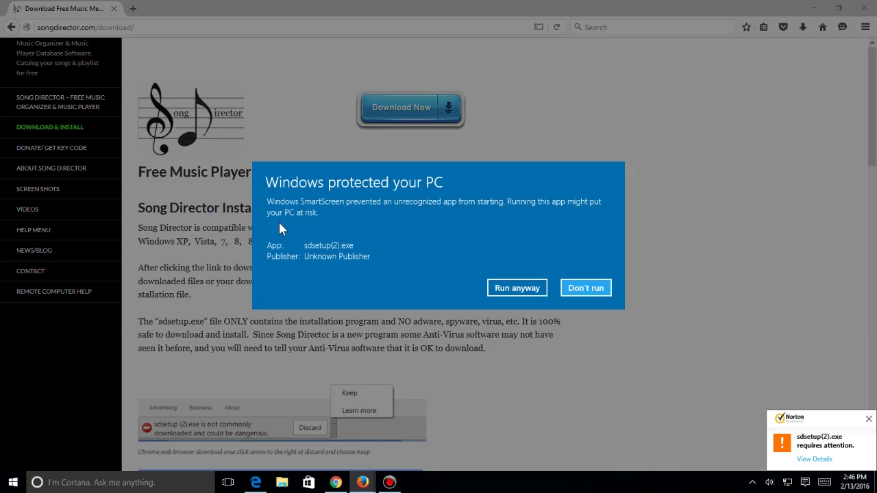
left_click(526, 290)
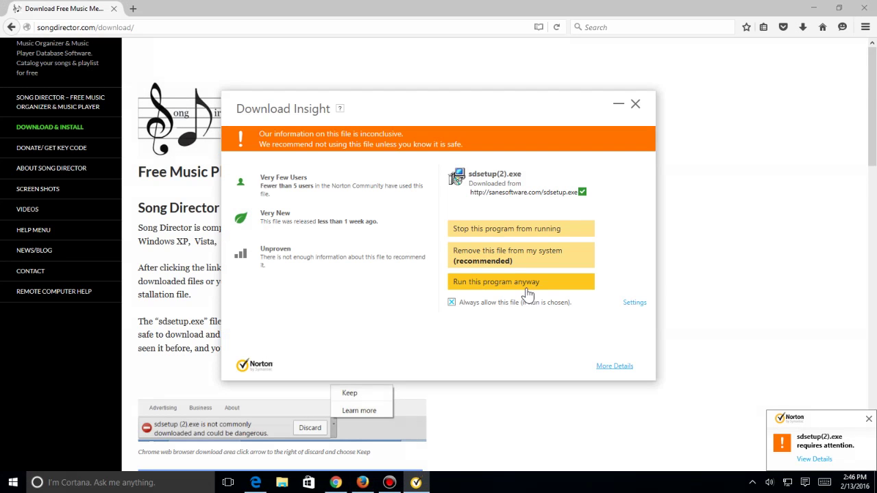
left_click(488, 287)
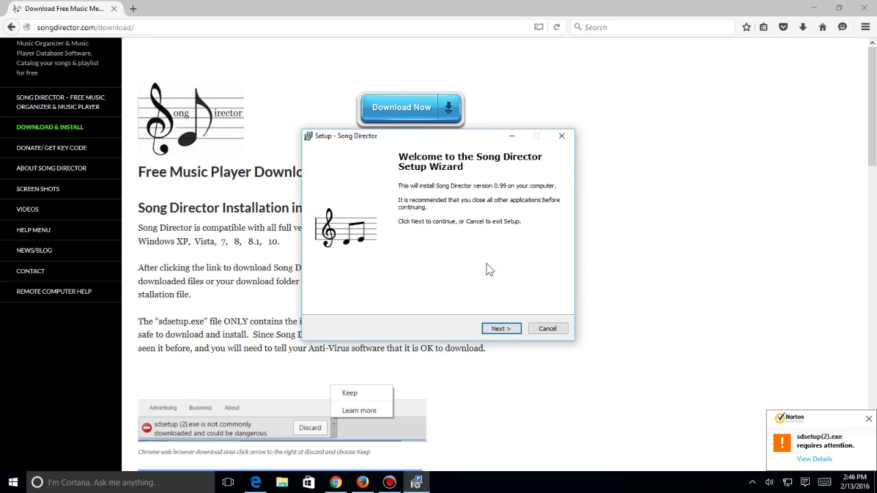
- Accept the license and install Song Director into C:\Program Files (x86)\SongDirector, then finish
left_click(507, 330)
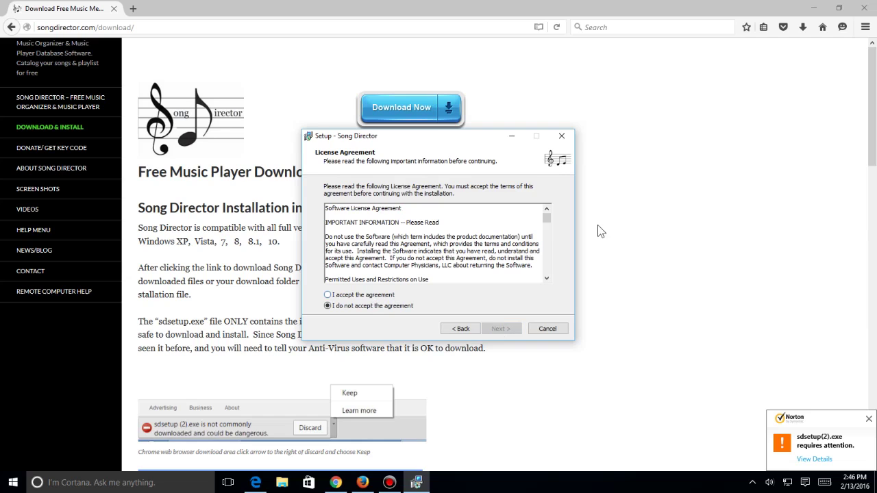
mouse_move(547, 223)
left_mouse_down()
mouse_move(549, 283)
mouse_move(546, 210)
left_mouse_up()
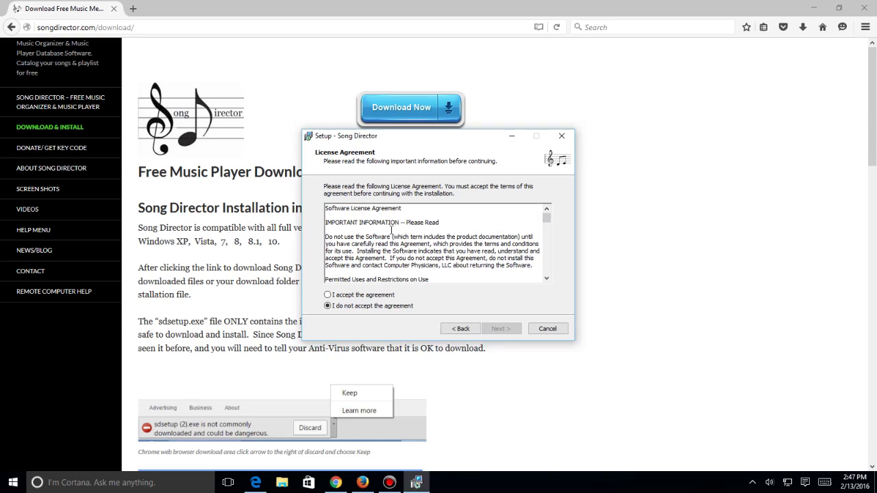
left_click(329, 294)
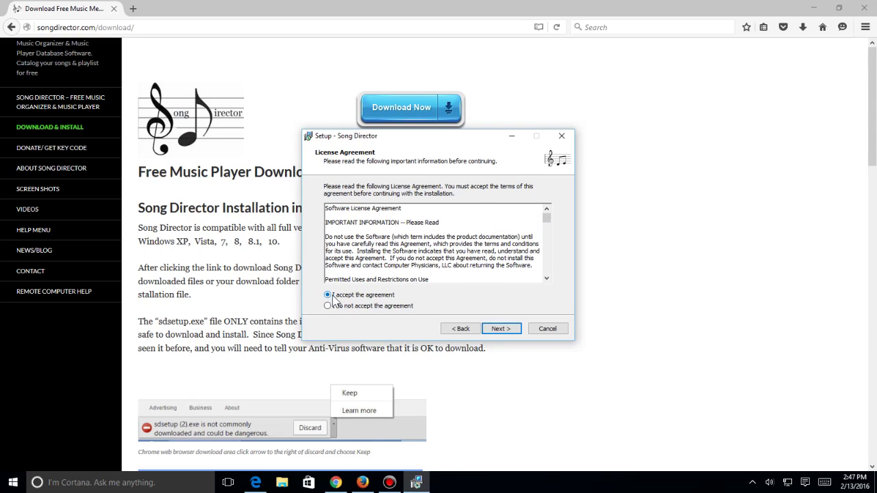
left_click(504, 333)
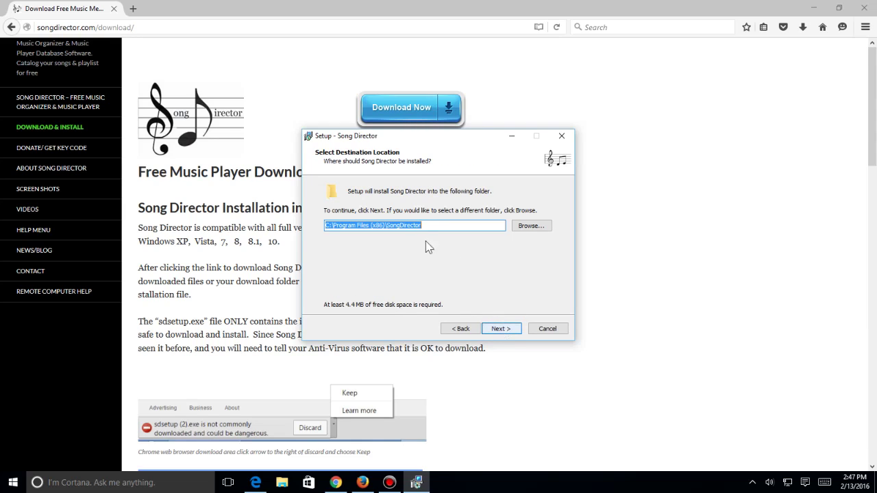
left_click(512, 329)
left_click(512, 328)
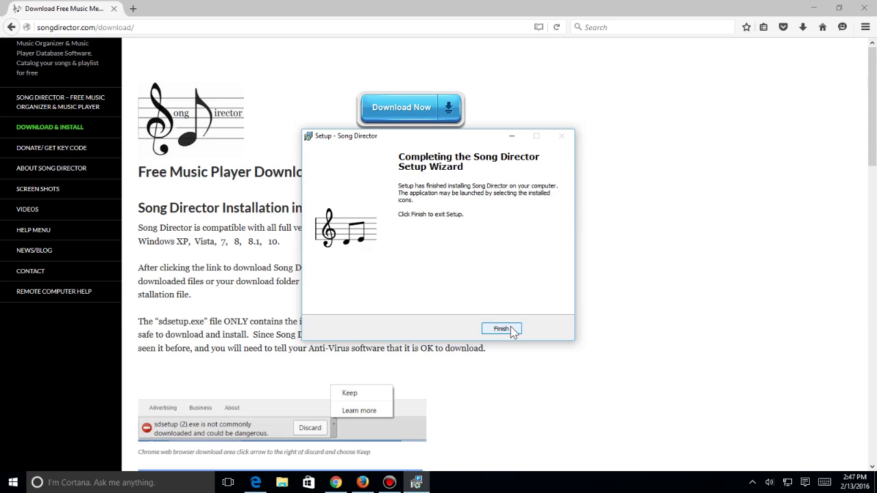
left_click(513, 330)
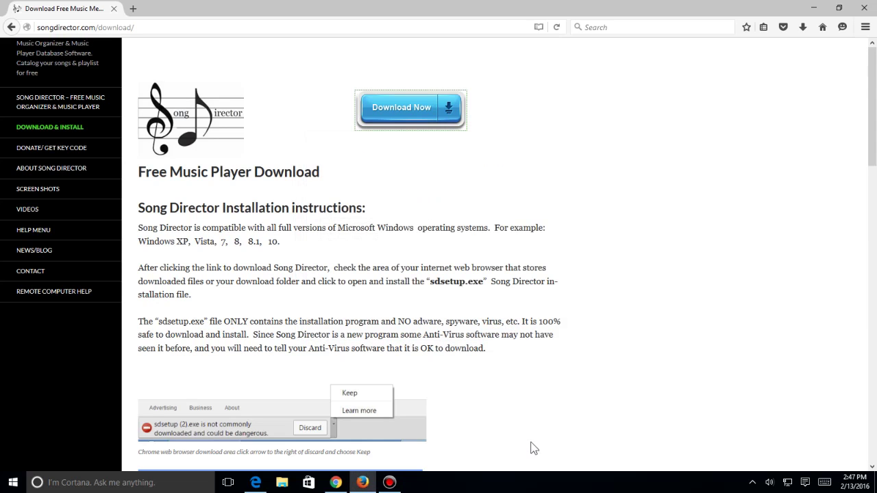
- Show the desktop, launch Song Director, and dismiss the empty SDdata.mdb database notice
right_click(527, 480)
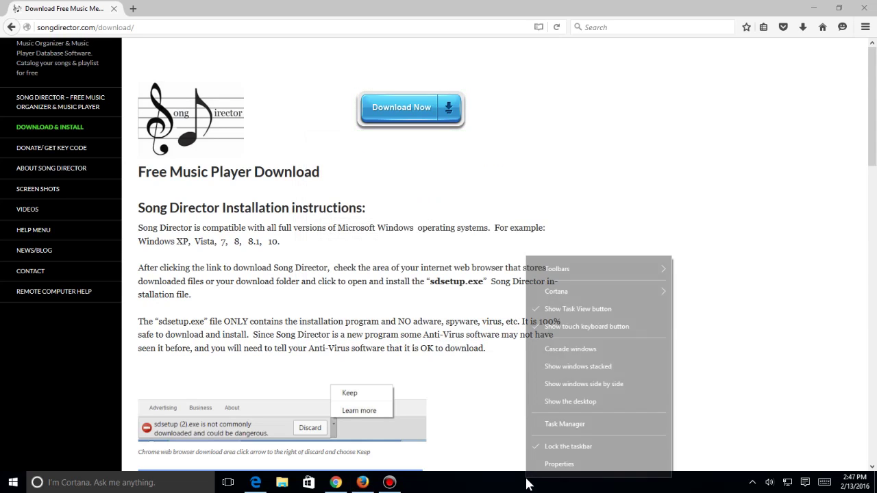
left_click(565, 402)
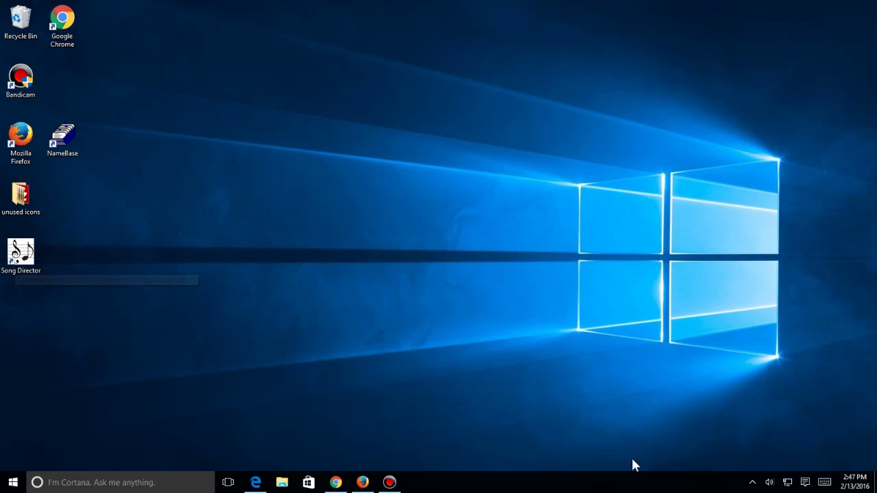
double_click(22, 255)
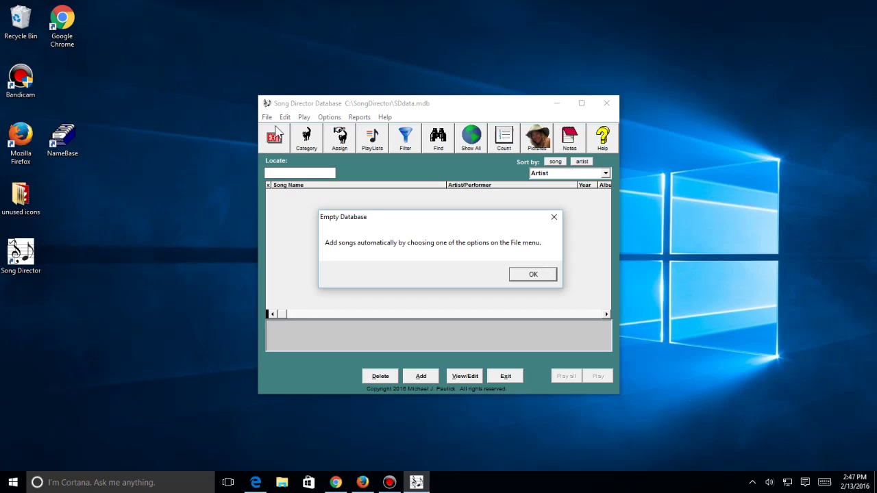
left_click(535, 274)
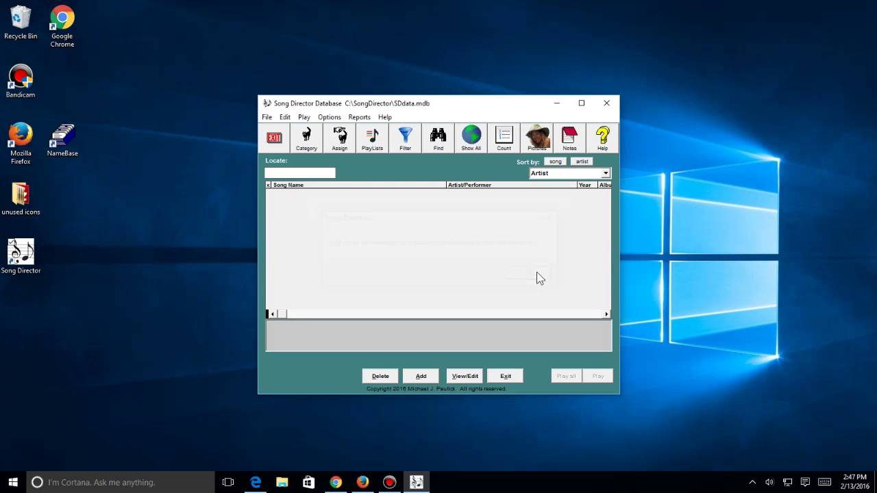
- Maximize Song Director and add the iTunes Music folder from My Book (E:) as a folder of music files
left_click(583, 104)
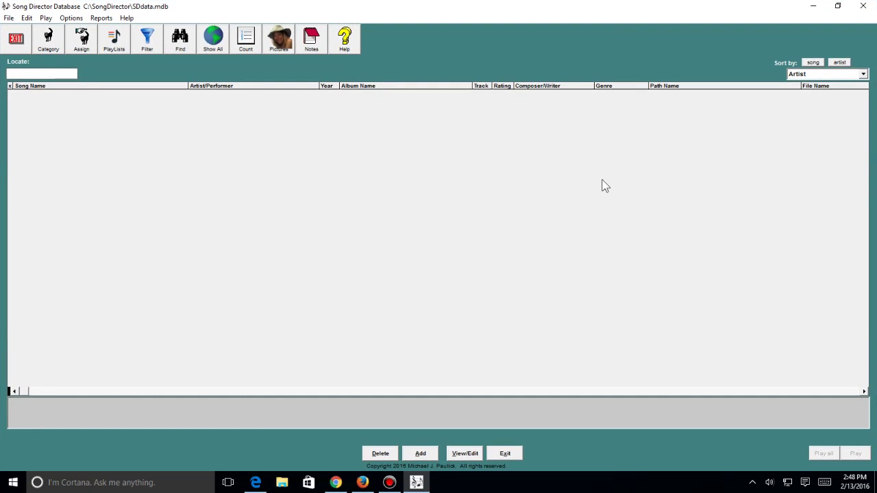
left_click(10, 18)
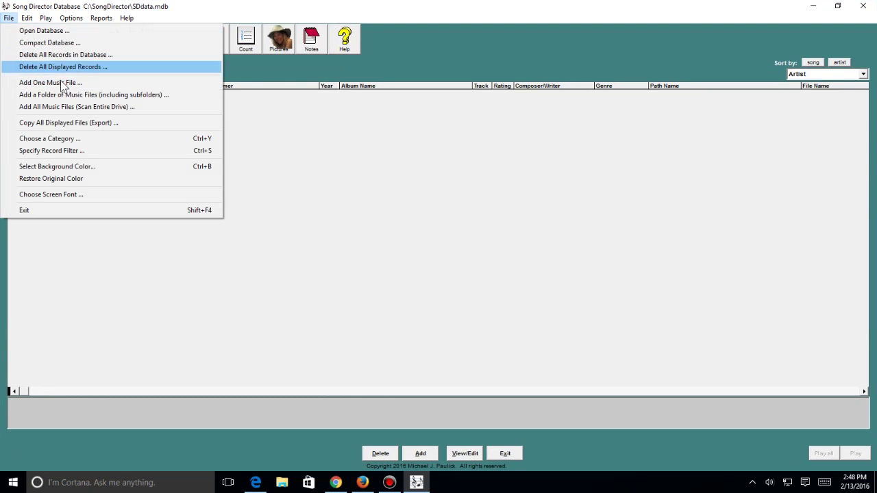
left_click(136, 93)
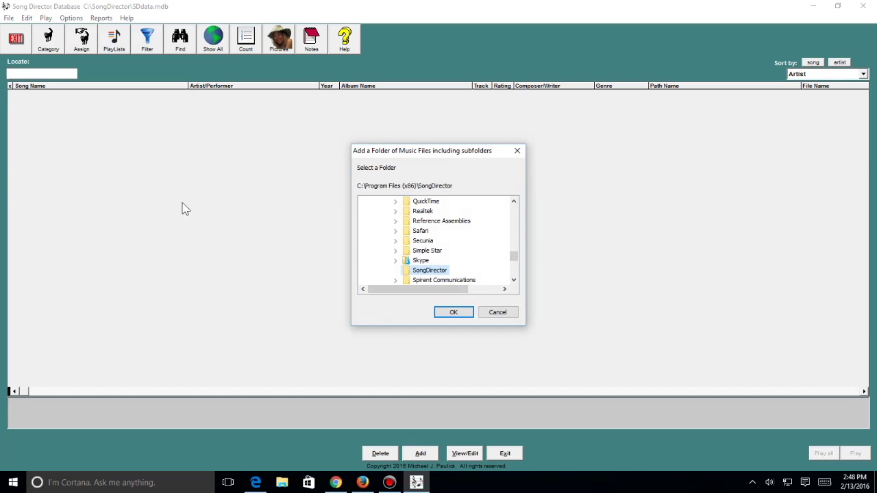
left_click_drag(518, 254, 520, 206)
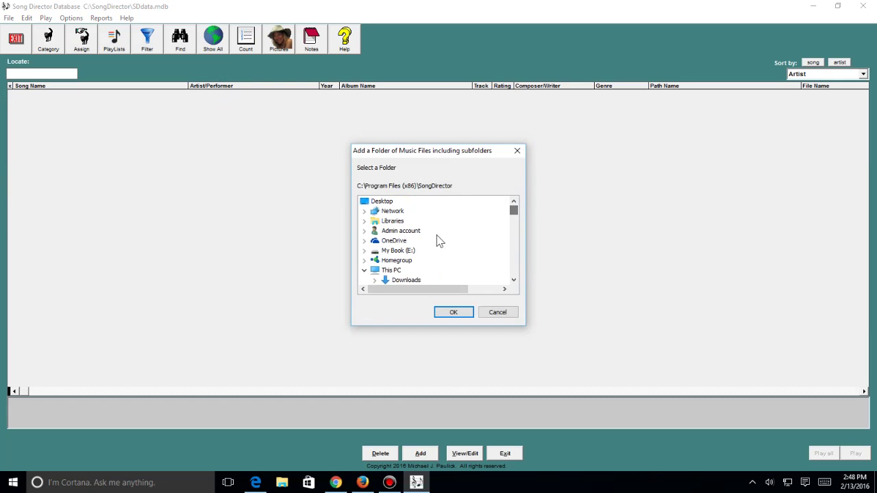
left_click(364, 270)
left_click(395, 252)
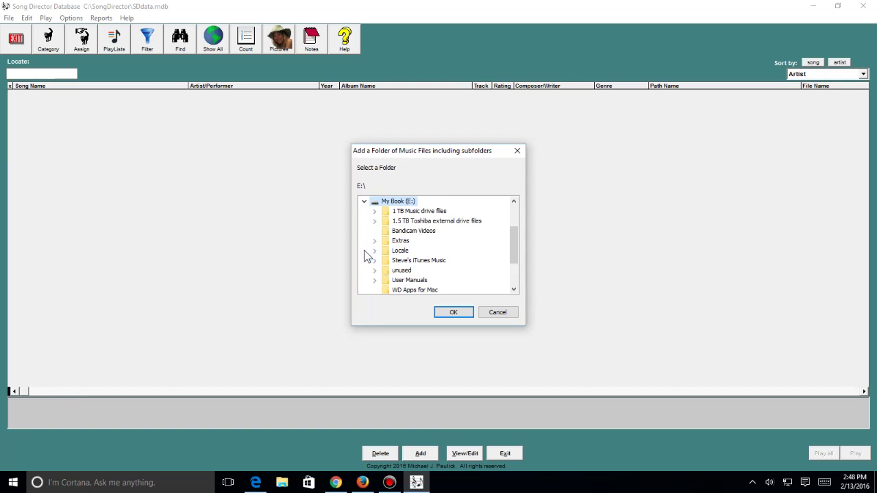
left_click(364, 251)
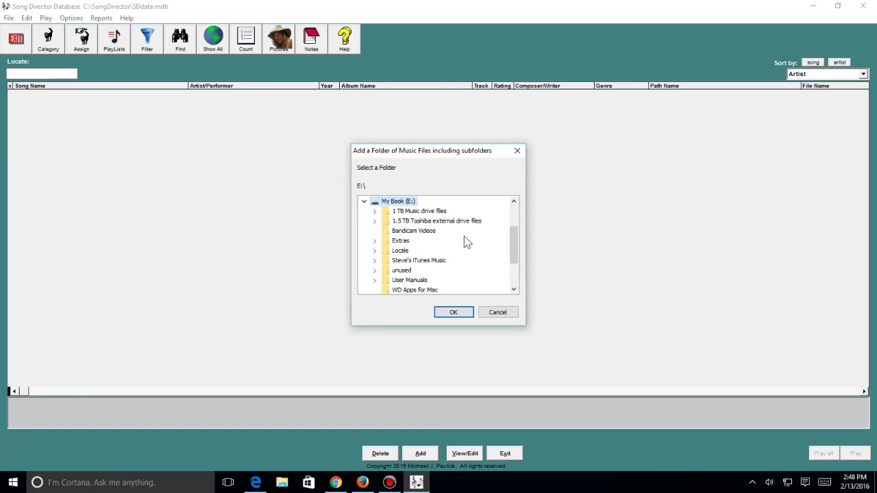
left_click(424, 259)
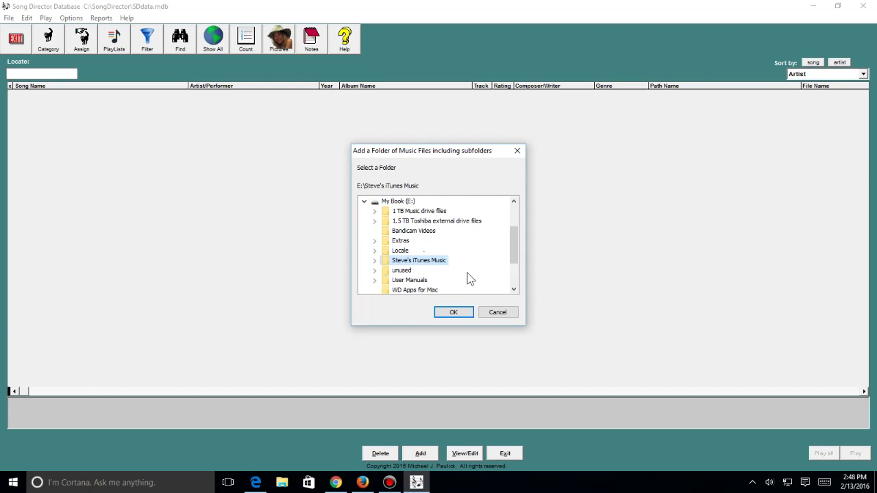
left_click(454, 312)
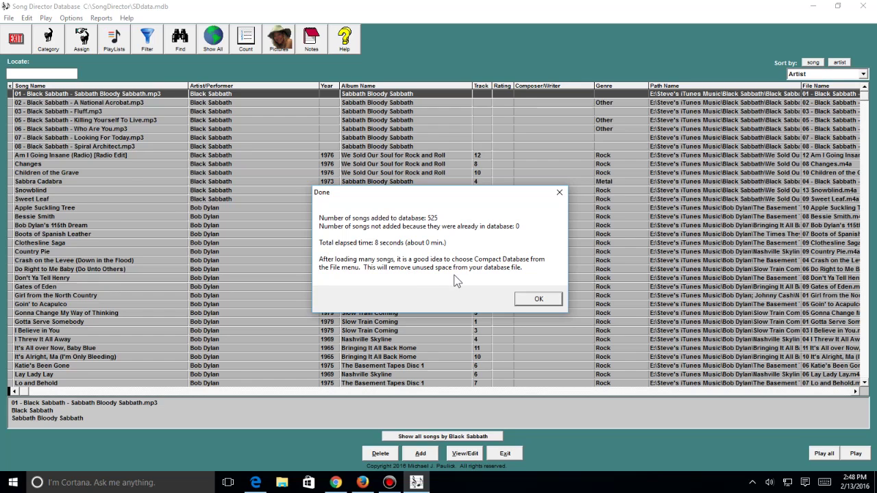
- Accept the 525-song import and compact the database from 1,085,440 to 905,216 bytes
left_click(538, 299)
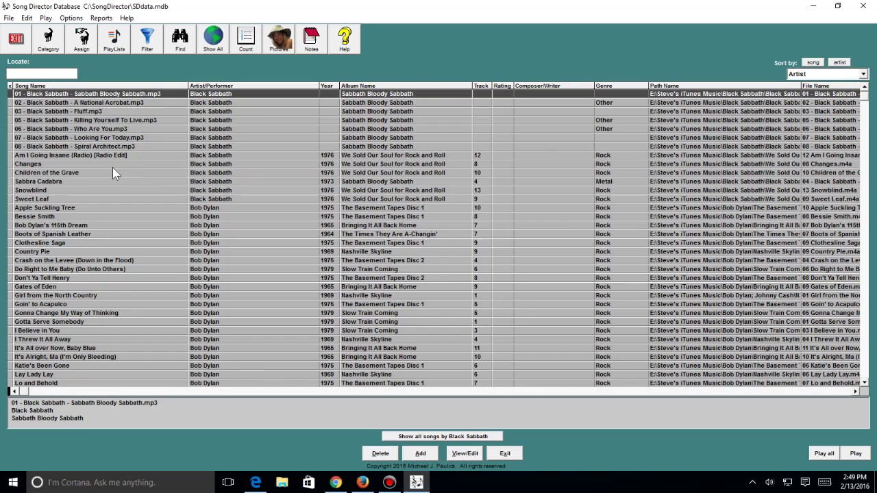
left_click(9, 18)
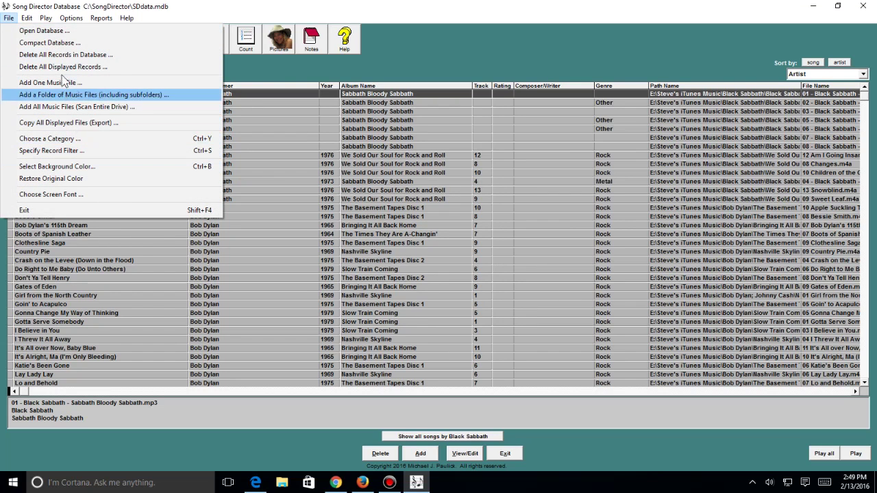
left_click(65, 42)
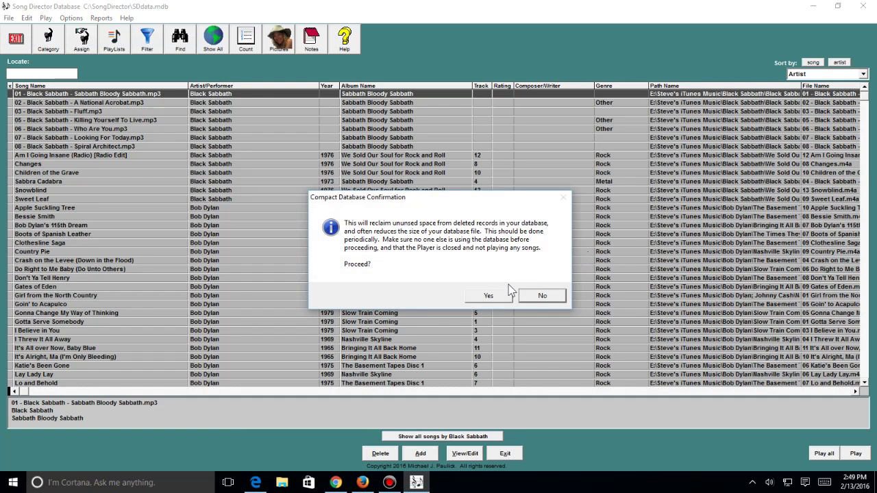
left_click(505, 297)
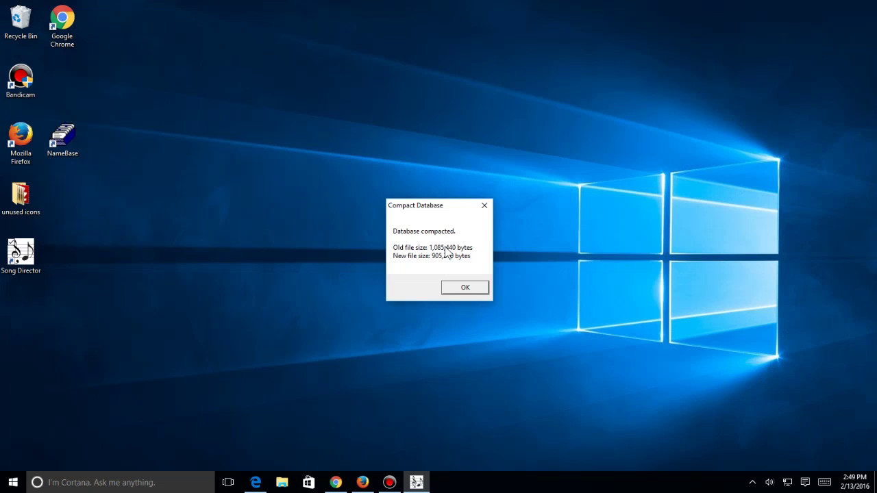
left_click(465, 289)
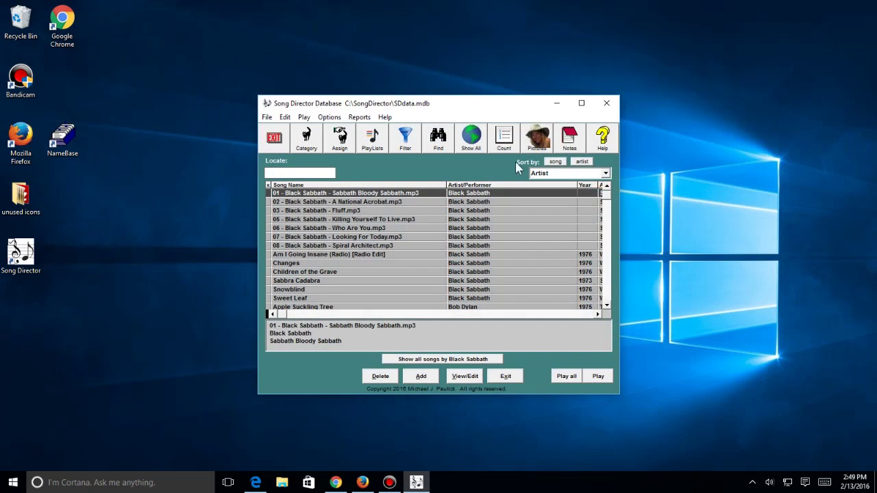
left_click(579, 105)
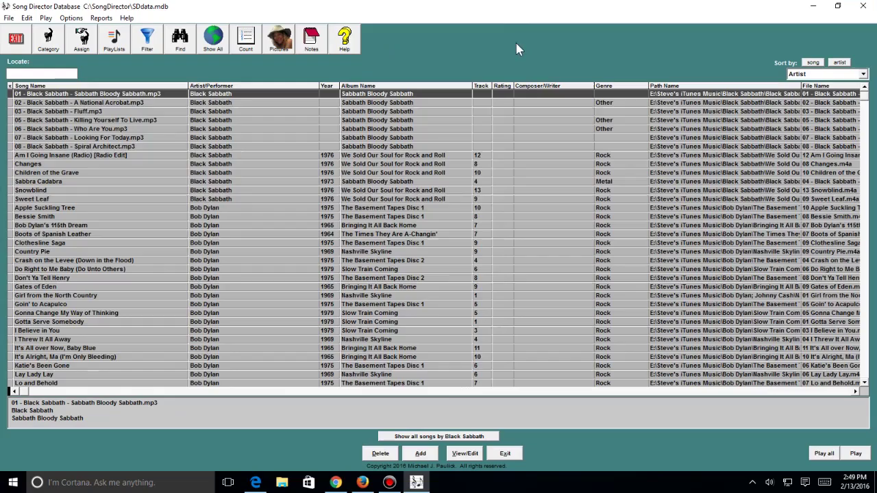
- Scroll down through the artist-ordered song list, from Black Sabbath to Bob Dylan, and back up
scroll(414, 266, "down", 6)
scroll(415, 265, "down", 16)
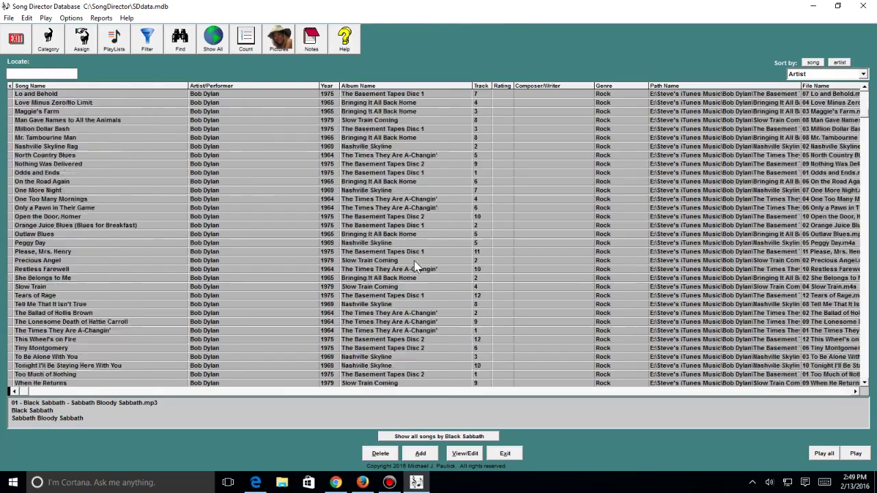
scroll(414, 263, "down", 4)
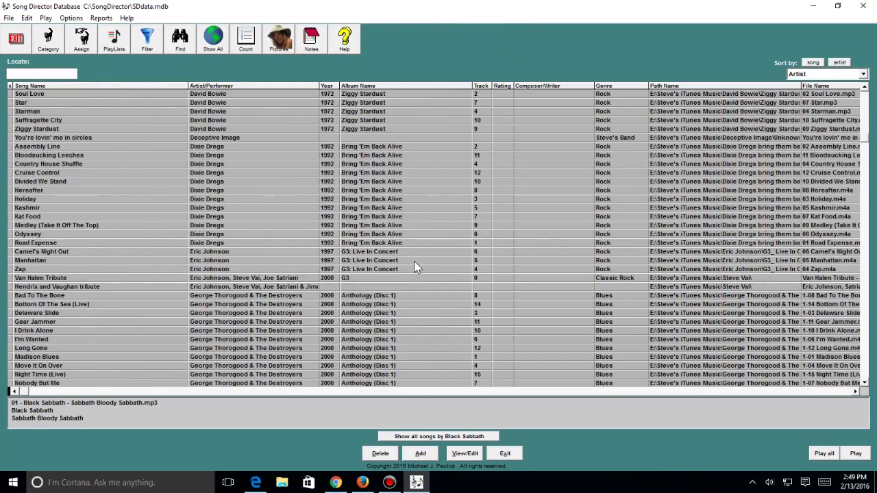
scroll(414, 261, "up", 20)
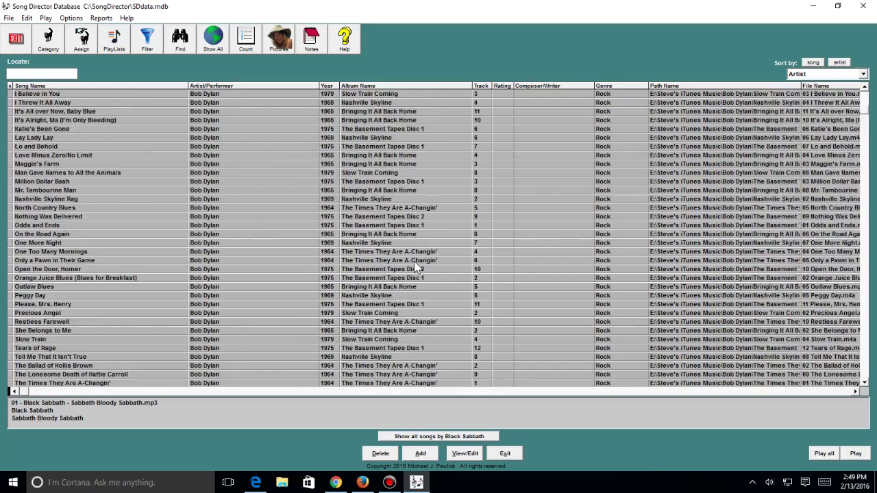
scroll(414, 261, "up", 5)
scroll(414, 261, "down", 4)
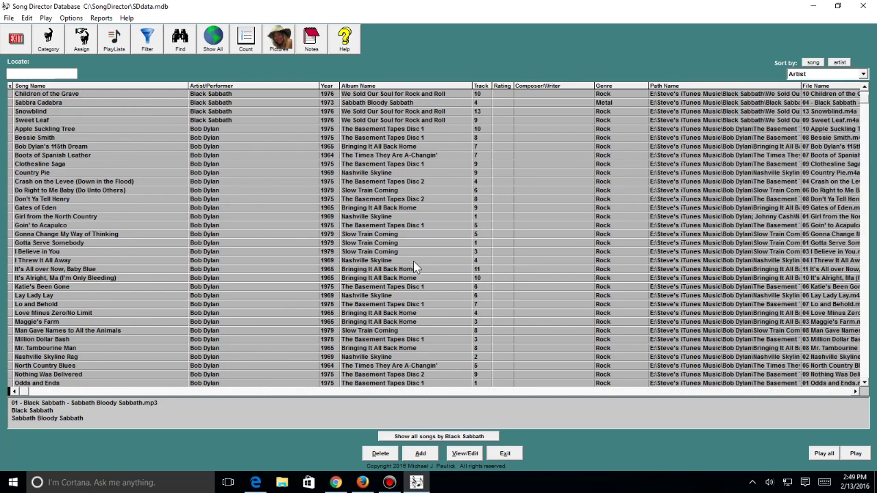
scroll(381, 278, "up", 4)
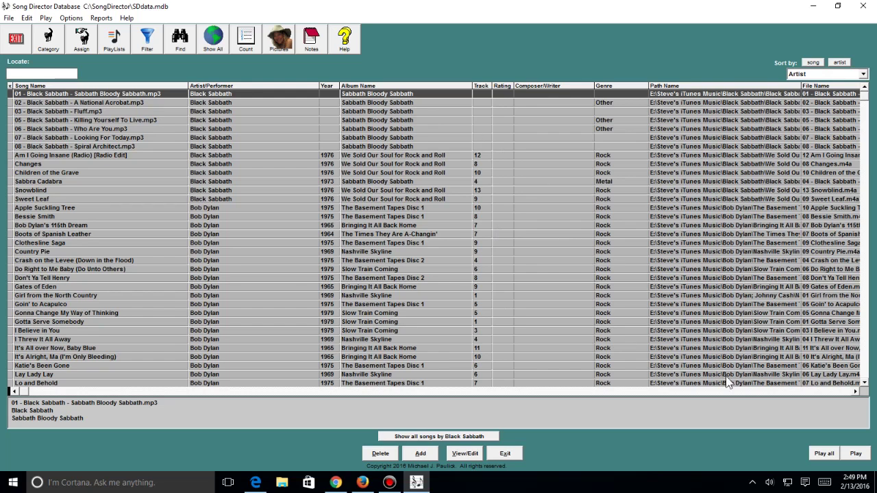
- Scroll the grid right and move the Type column to sit just before Path Name
left_click(854, 392)
left_click(855, 391)
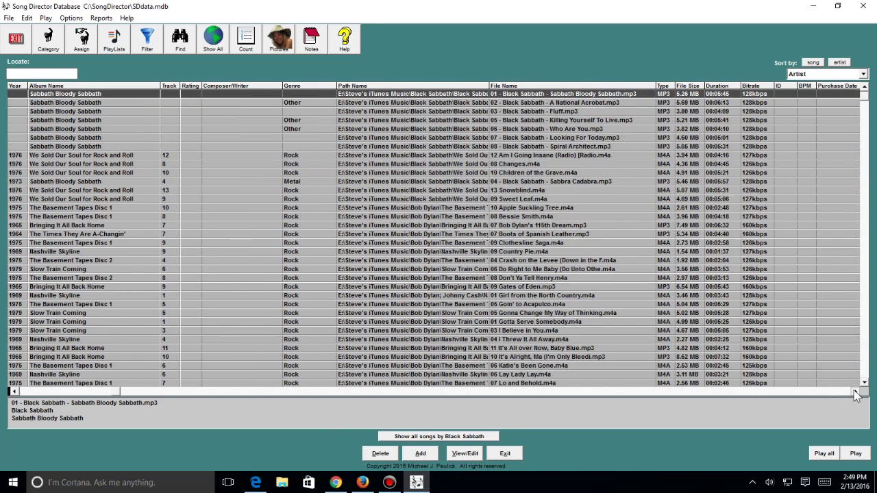
left_click(664, 85)
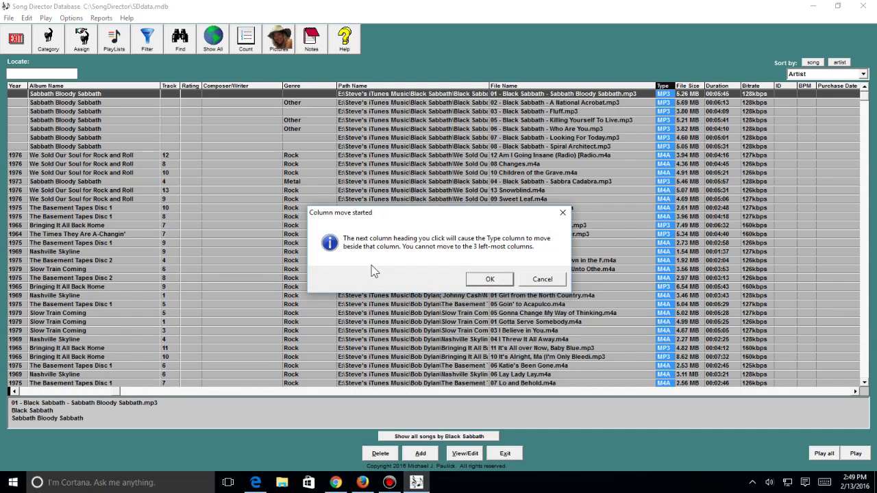
left_click(491, 280)
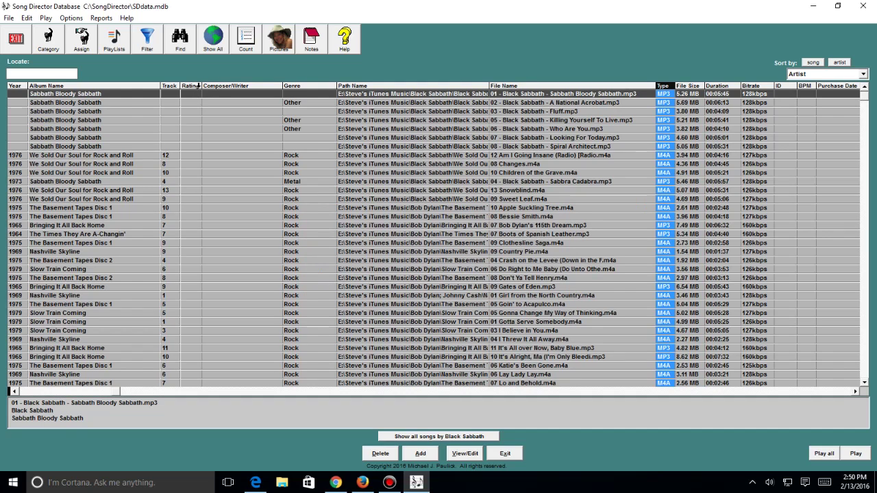
left_click(343, 85)
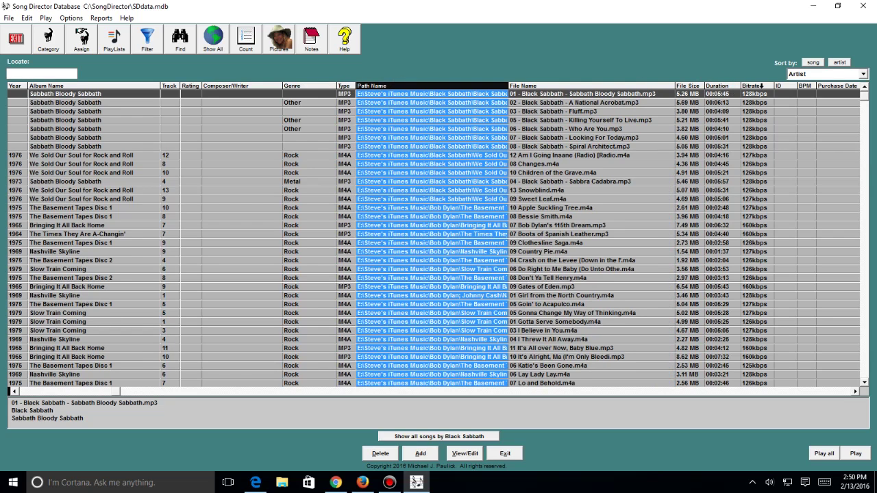
- Move the Duration and Bitrate columns before Path Name too, then scroll the grid back left
left_click(723, 85)
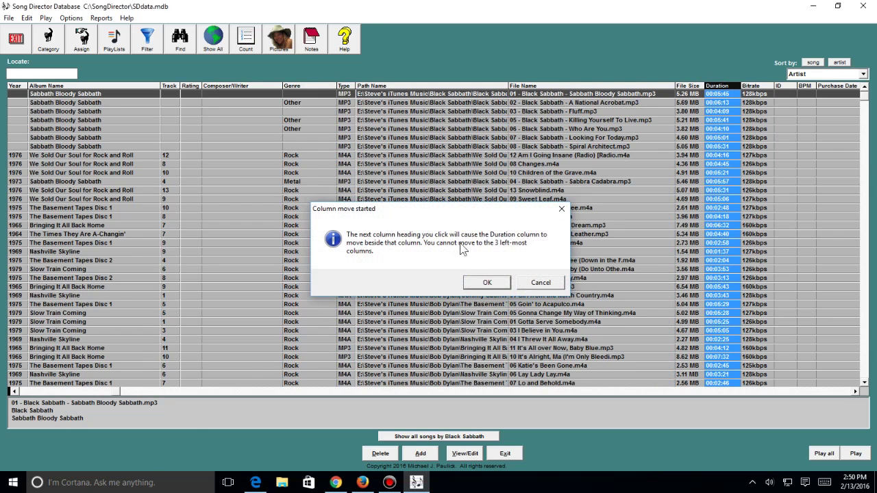
left_click(487, 282)
left_click(360, 83)
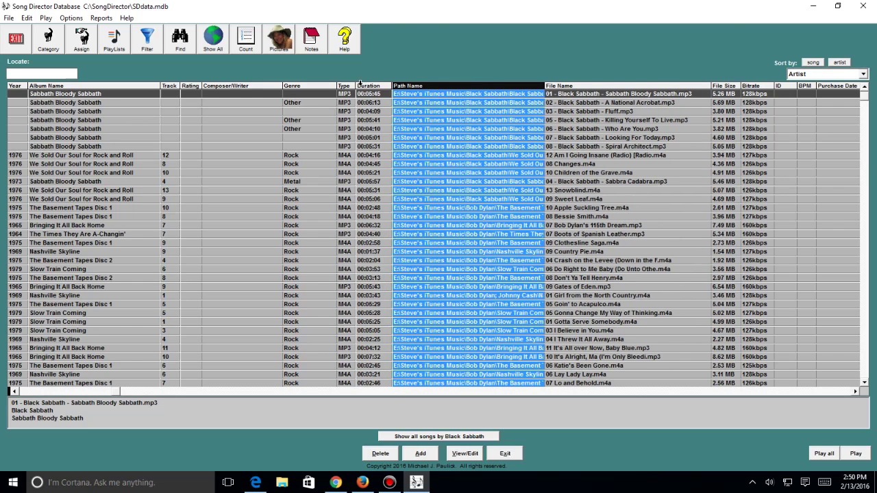
left_click(756, 85)
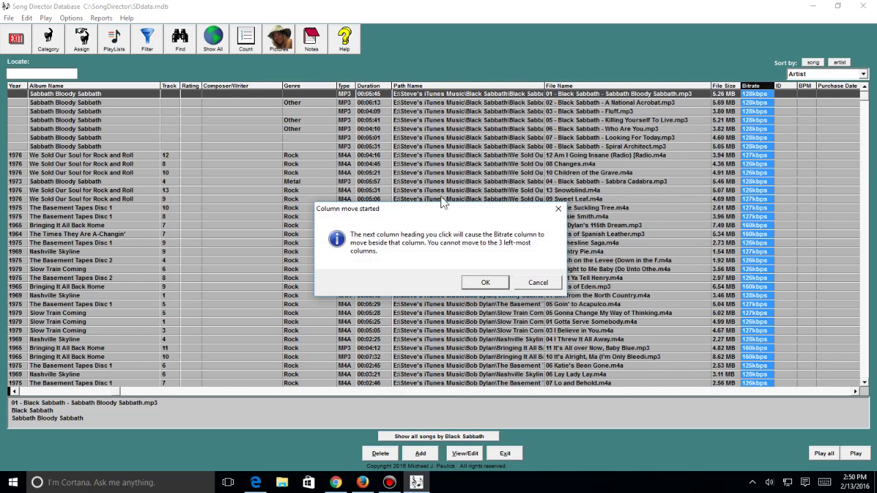
left_click(486, 282)
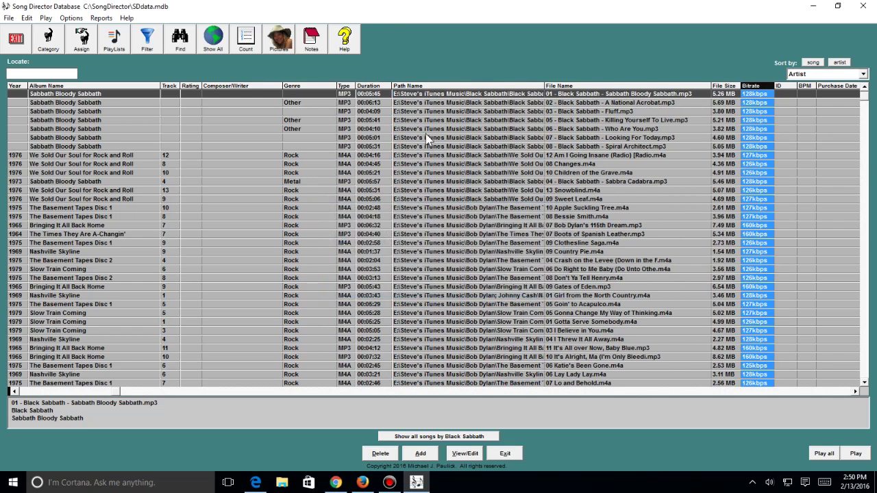
left_click(399, 84)
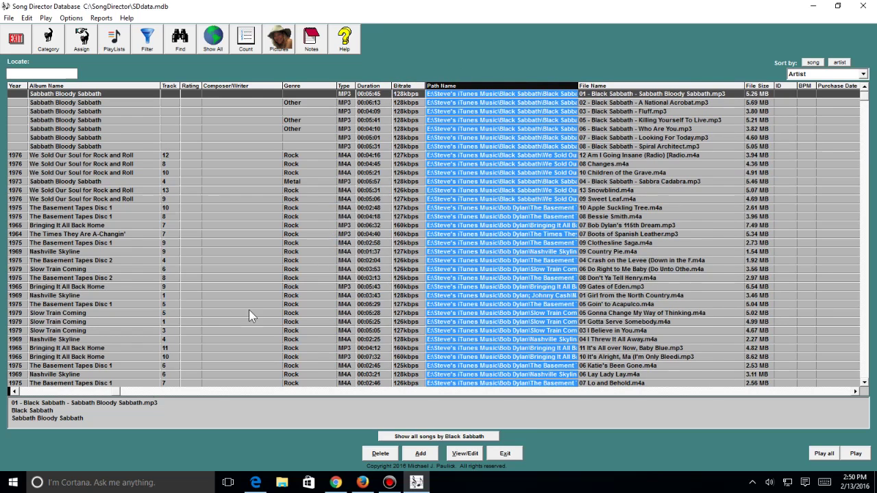
left_click_drag(29, 395, 20, 396)
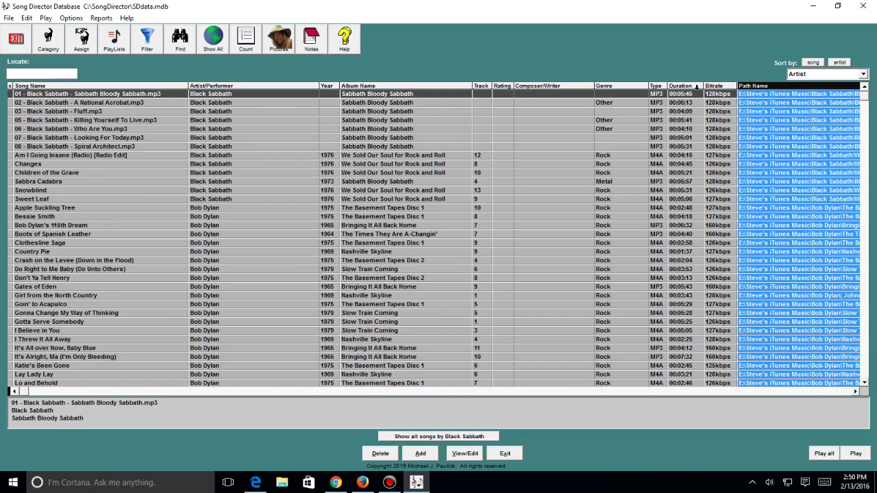
- Select the A National Acrobat record and scroll down through the Sort by field choices
left_click(685, 104)
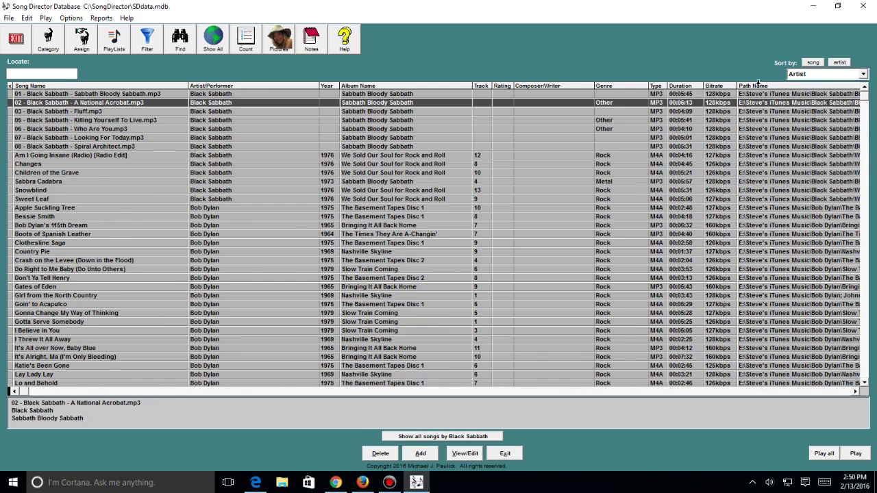
left_click(863, 74)
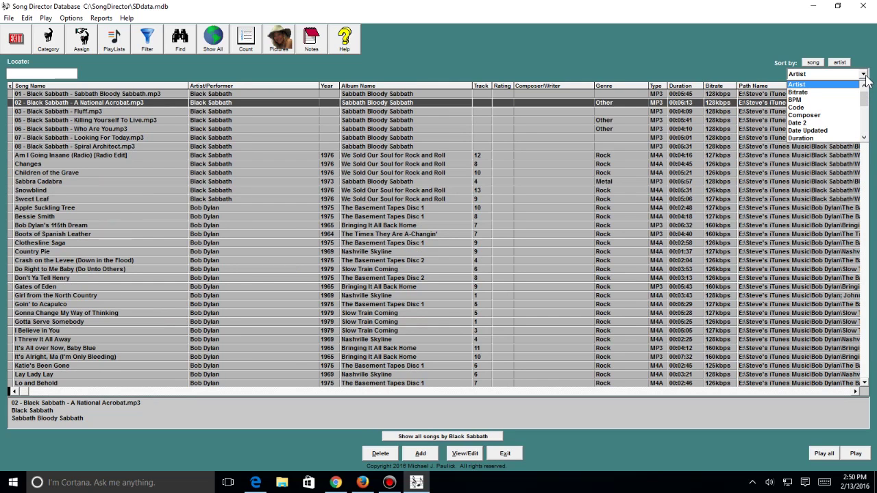
left_click(864, 138)
left_click(865, 138)
left_click(865, 137)
left_click(865, 137)
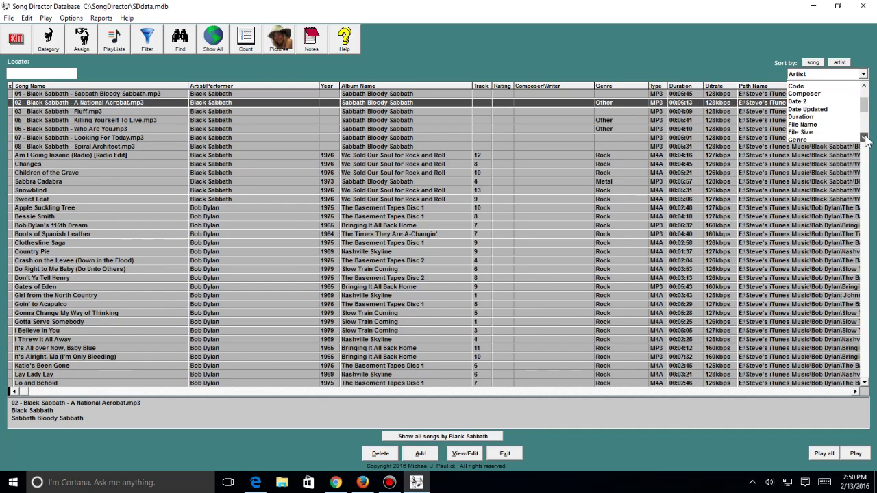
left_click(865, 138)
left_click(865, 138)
left_click(865, 138)
left_click(864, 137)
left_click(865, 137)
left_click(865, 138)
left_click(865, 137)
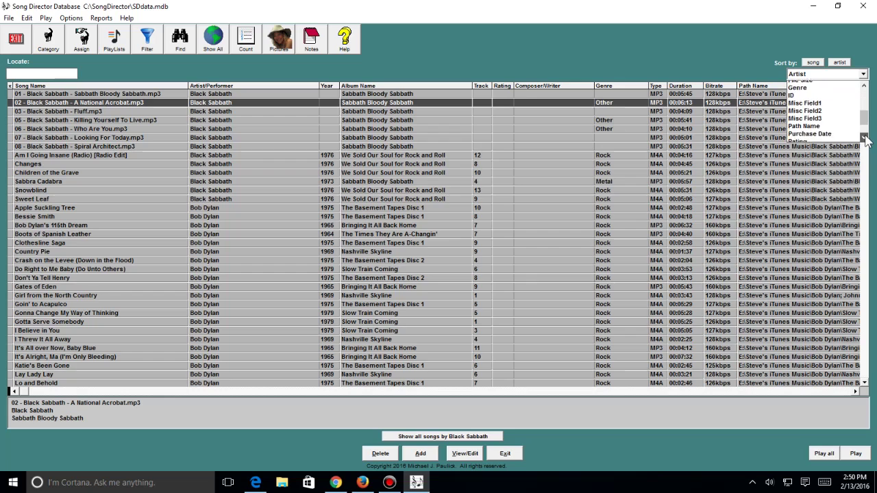
left_click(865, 137)
left_click(865, 138)
left_click(865, 138)
left_click(864, 138)
left_click(865, 138)
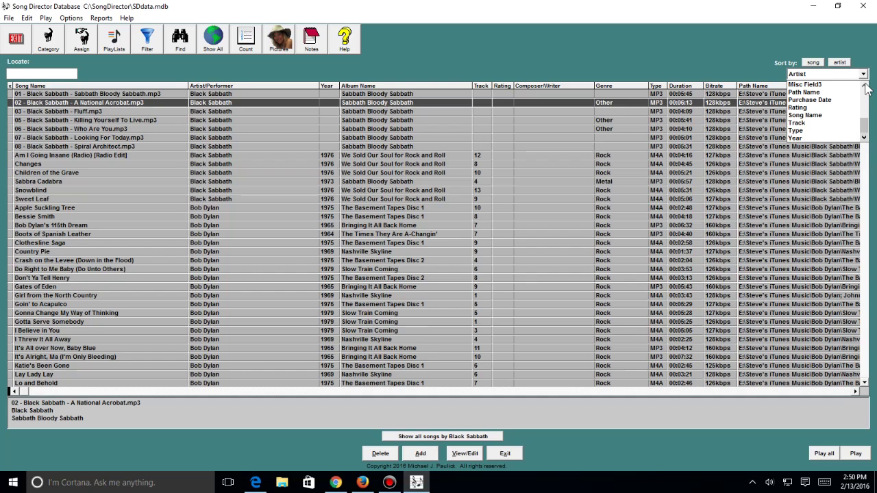
- Scroll back up to the top of the Sort by field choices
left_click(865, 87)
left_click(865, 87)
left_click(865, 87)
left_click(864, 87)
left_click(865, 87)
left_click(865, 87)
left_click(865, 87)
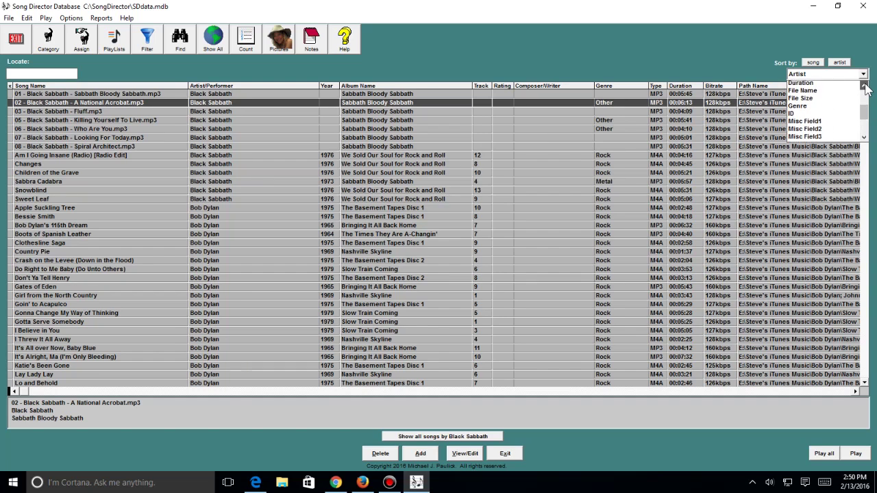
left_click(865, 87)
left_click(865, 87)
left_click(865, 87)
left_click(865, 87)
left_click(865, 87)
left_click(865, 87)
left_click(865, 87)
left_click(865, 87)
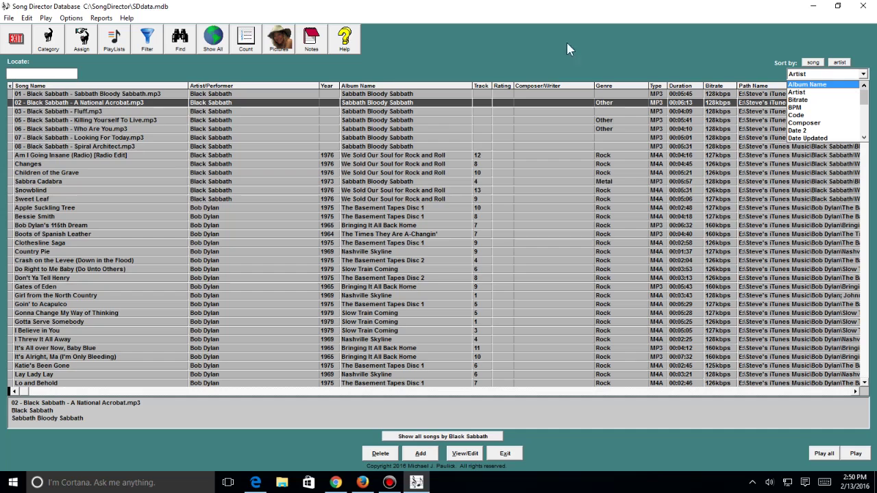
- Locate 'bob dylan' and show only Bob Dylan's songs, sorted by song name
left_click(57, 74)
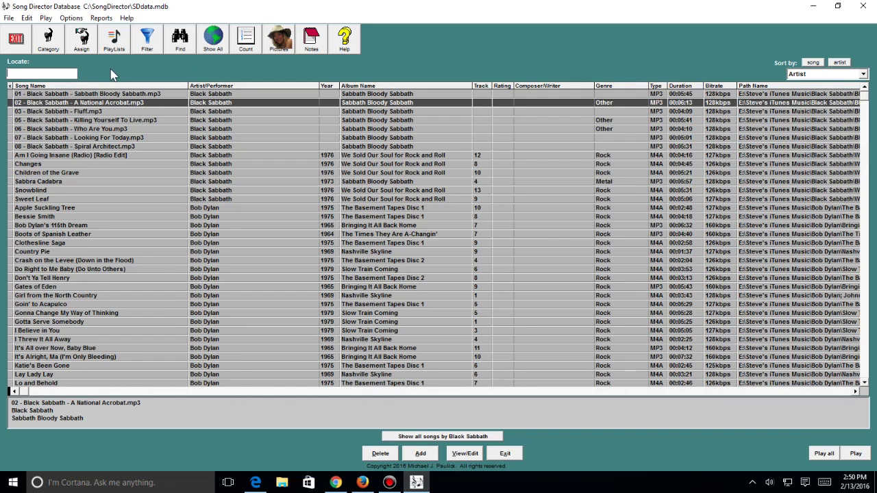
type("bo")
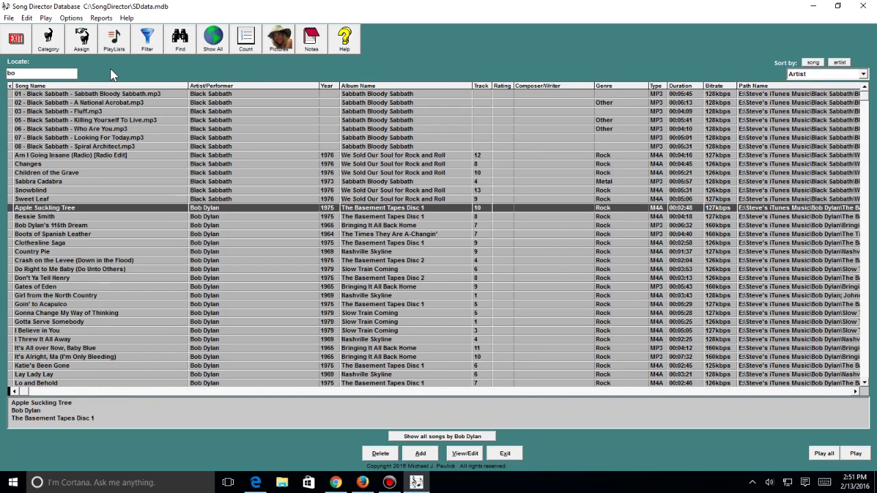
type("b dylan")
left_click(438, 437)
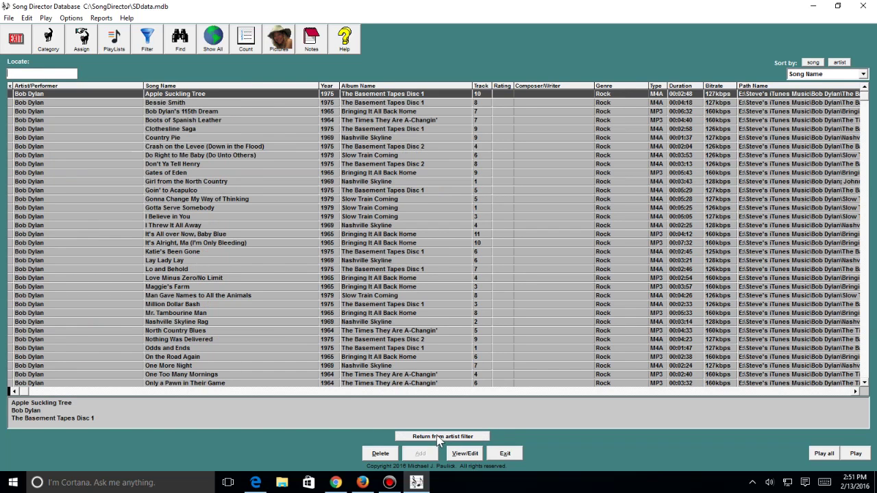
- Search the whole database for 'bob dylan', then review and exit the Specify Record Filter dialog
left_click(182, 43)
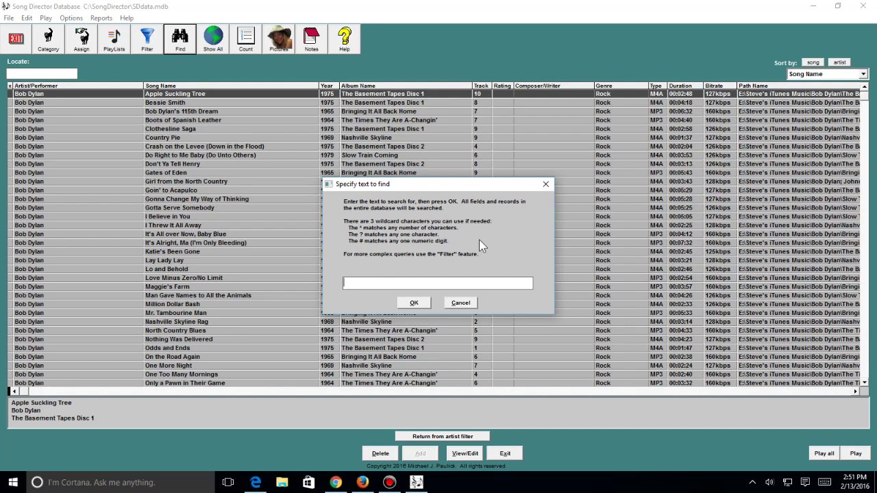
type("bob dylan")
key("Return")
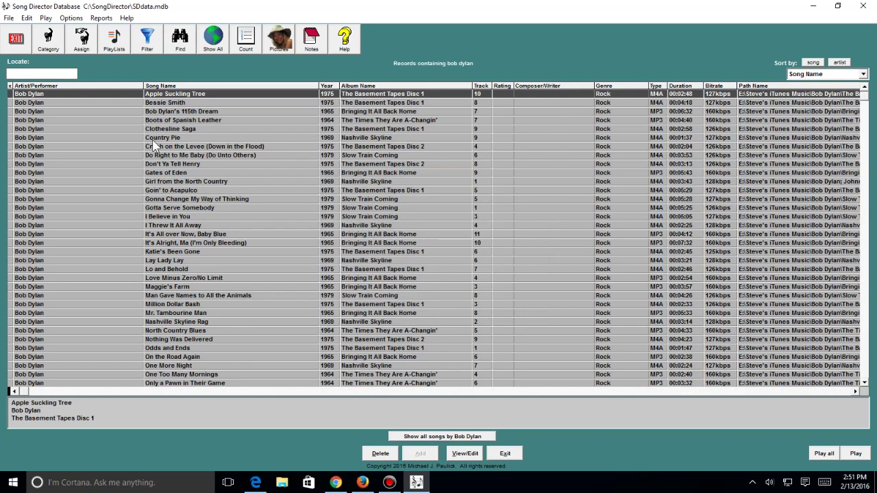
left_click(153, 41)
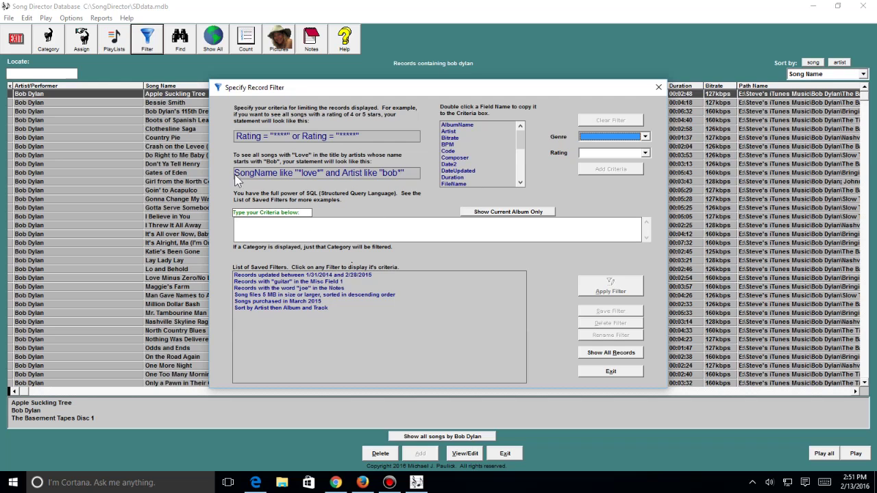
left_click(622, 371)
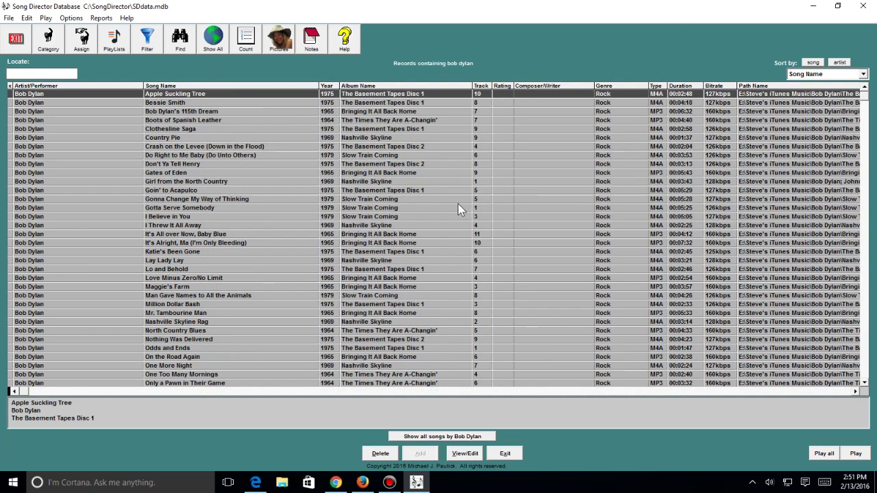
- Open the Apple Suckling Tree record, view its notes, and browse The Basement Tapes Disc 1 files for tags
double_click(166, 96)
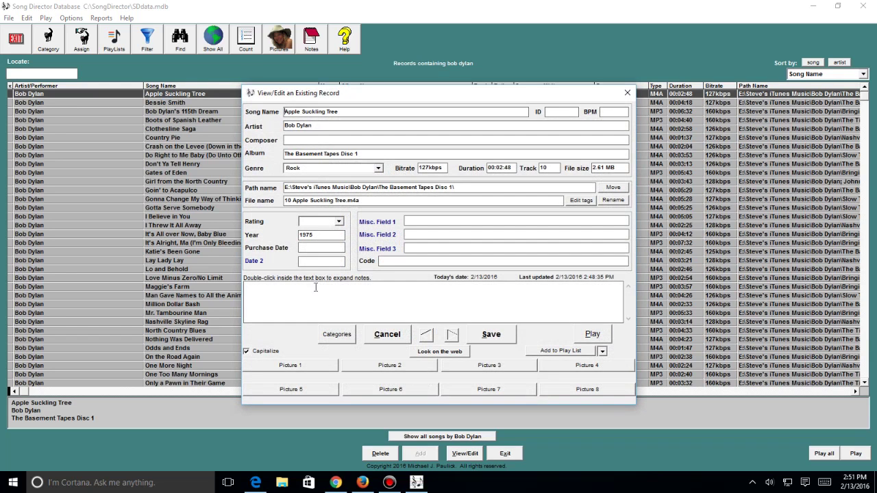
double_click(309, 302)
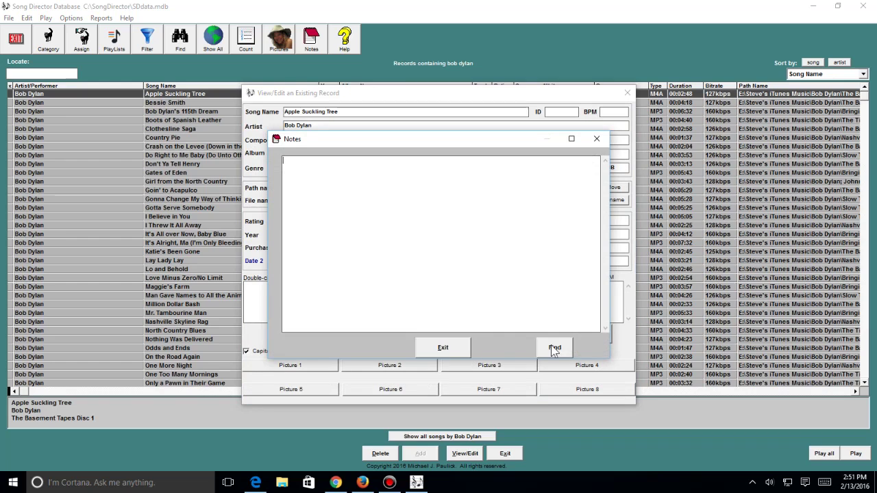
left_click(442, 350)
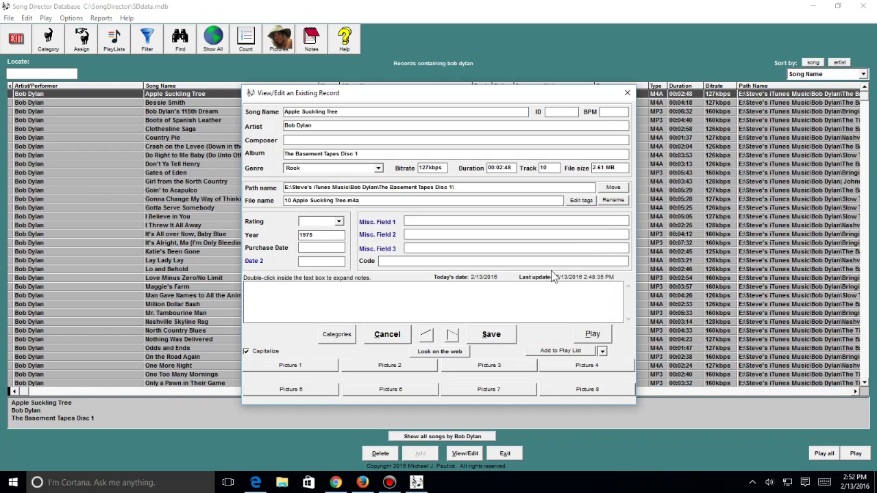
left_click(583, 203)
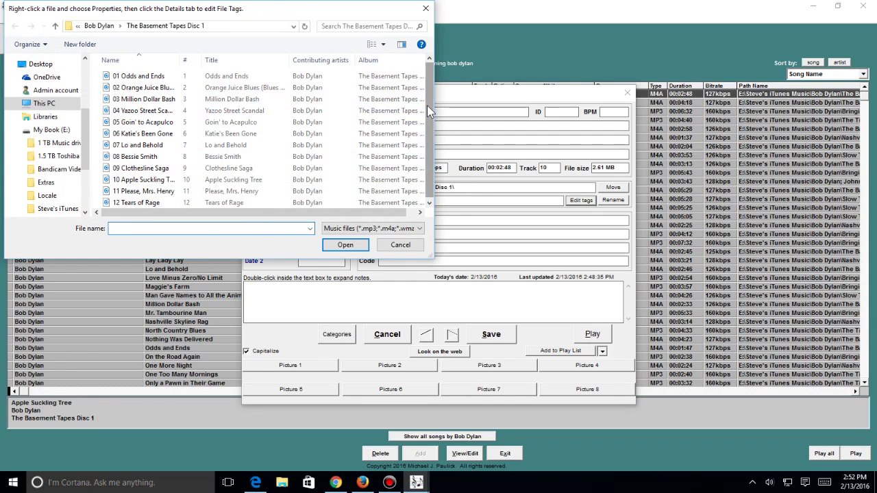
mouse_move(428, 104)
left_mouse_down()
mouse_move(433, 145)
mouse_move(148, 171)
left_mouse_up()
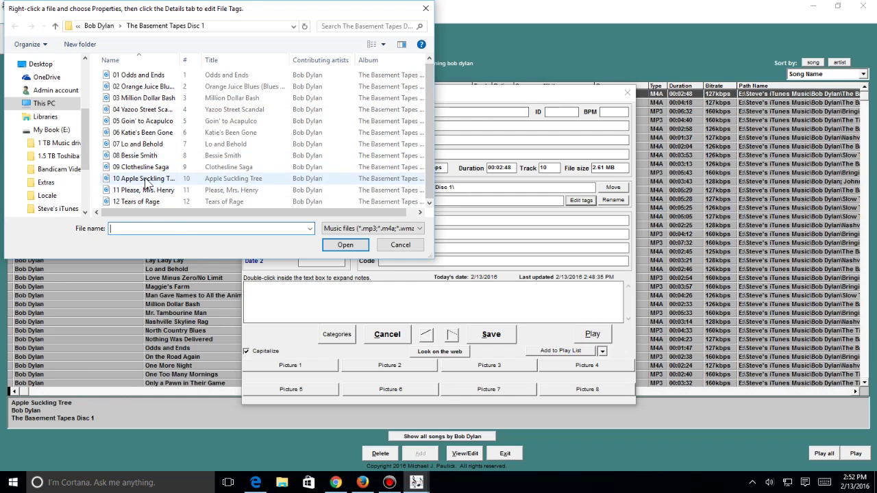
left_click(146, 181)
left_click(105, 361)
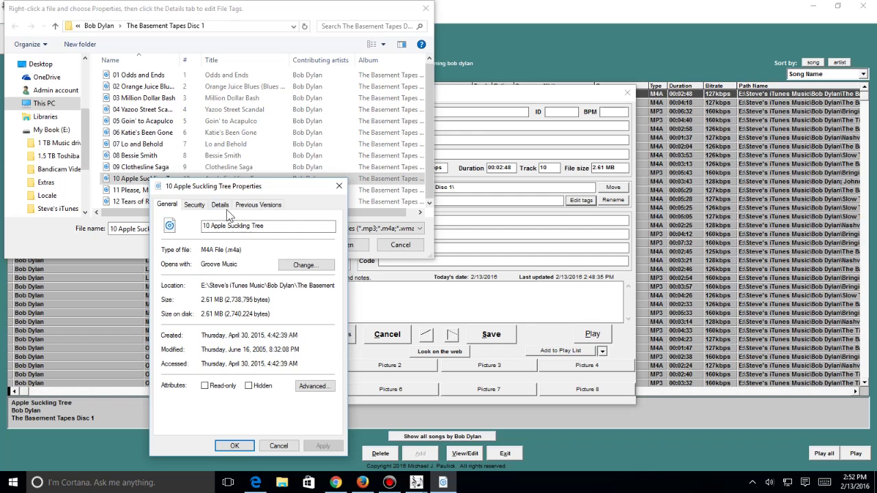
left_click(220, 204)
left_click_drag(329, 261, 337, 376)
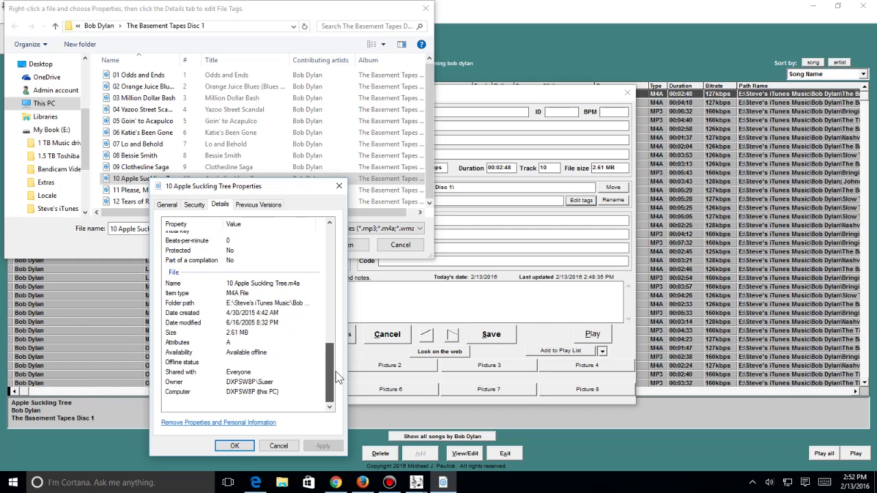
left_click(279, 284)
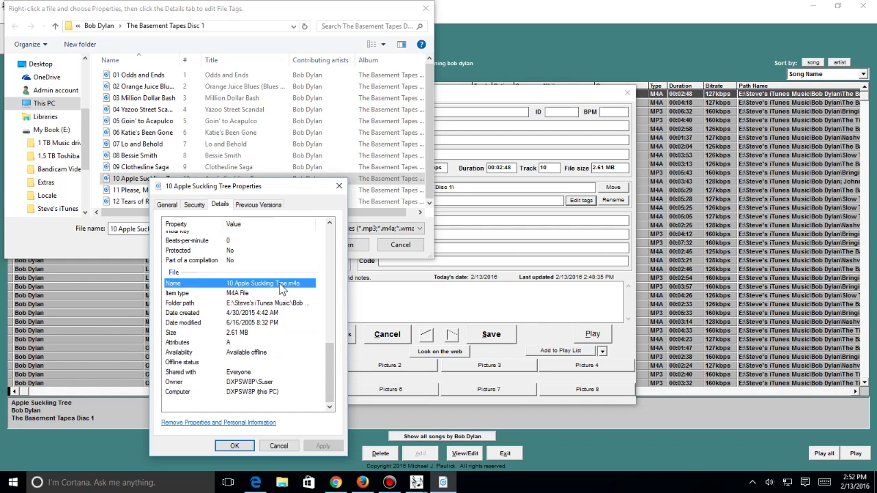
left_click(257, 294)
left_click(246, 303)
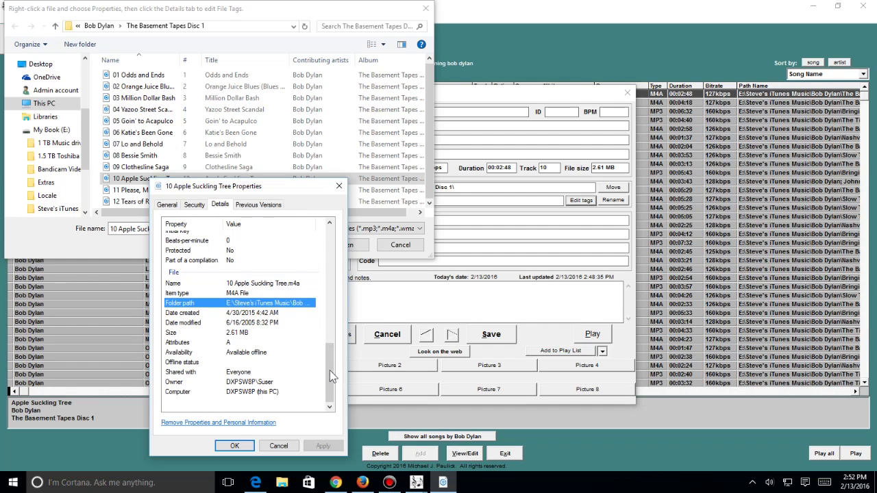
left_click_drag(330, 375, 333, 256)
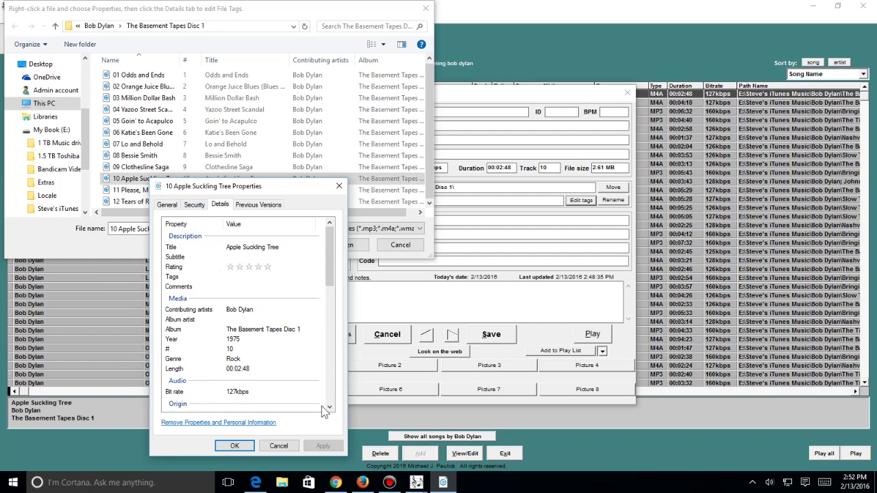
left_click(279, 446)
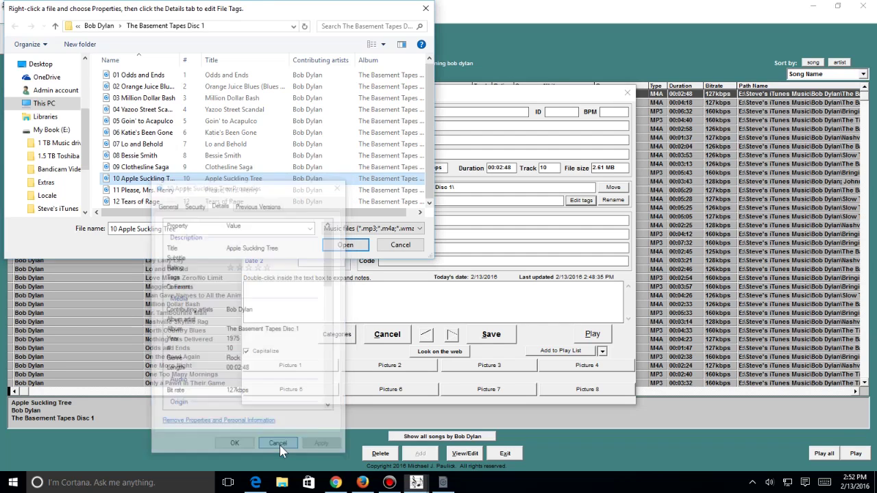
- Cancel the file browser and search Google for Bob Dylan's Apple Suckling Tree
left_click(400, 245)
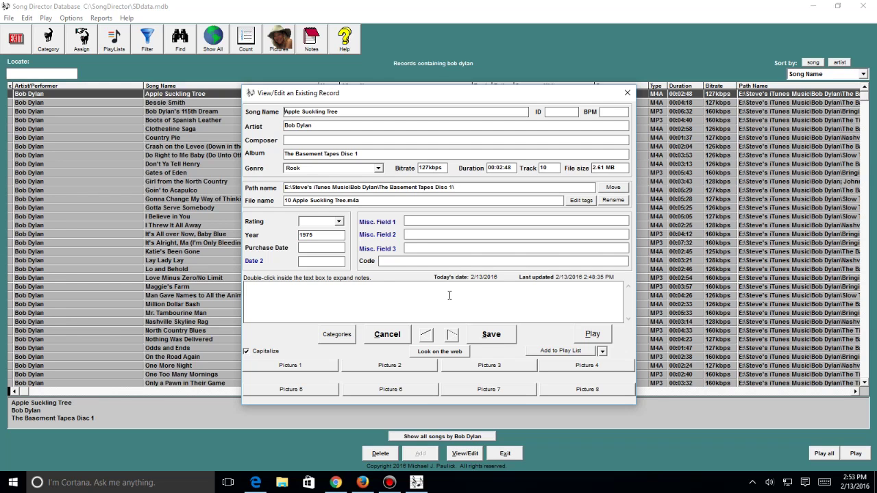
left_click(453, 355)
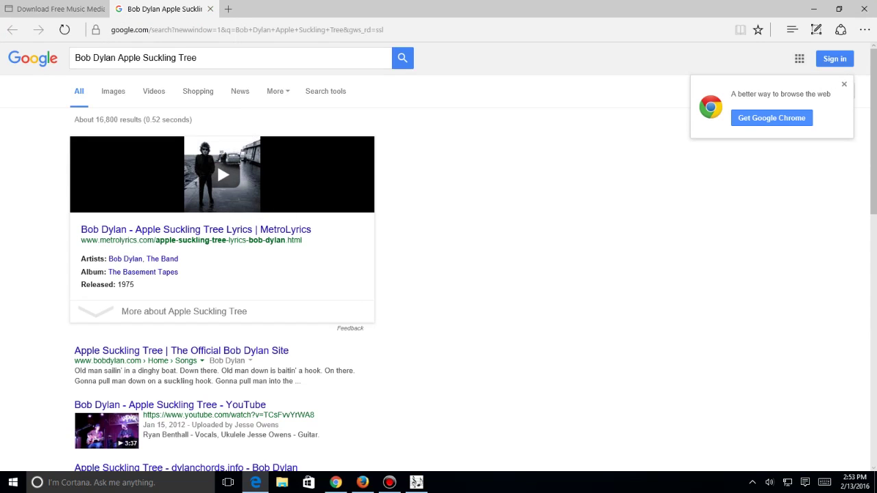
- Switch from Edge back to the Apple Suckling Tree record in Song Director
left_click(417, 483)
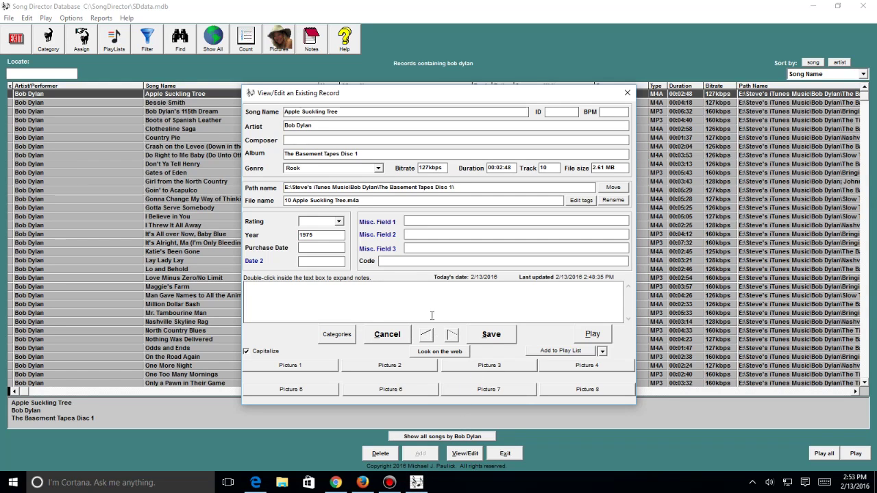
- Close the record without saving, scroll through the Help Menu page Contents, and return to Song Director
left_click(388, 336)
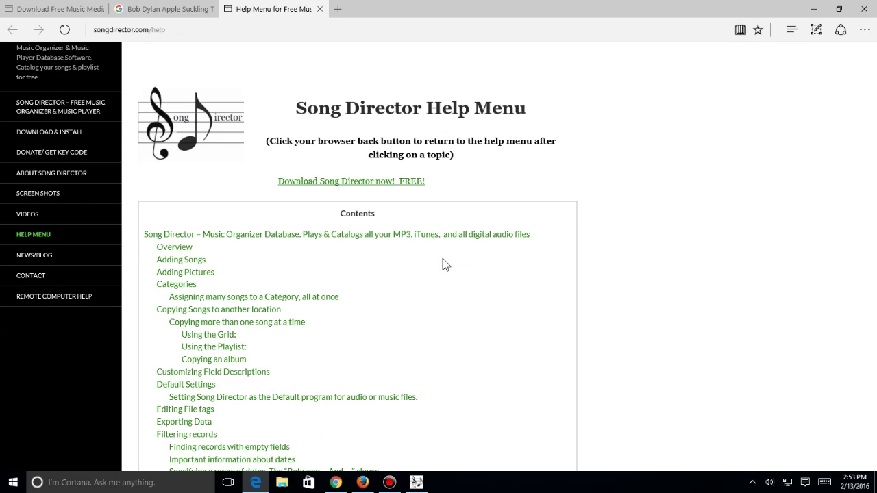
scroll(443, 264, "down", 2)
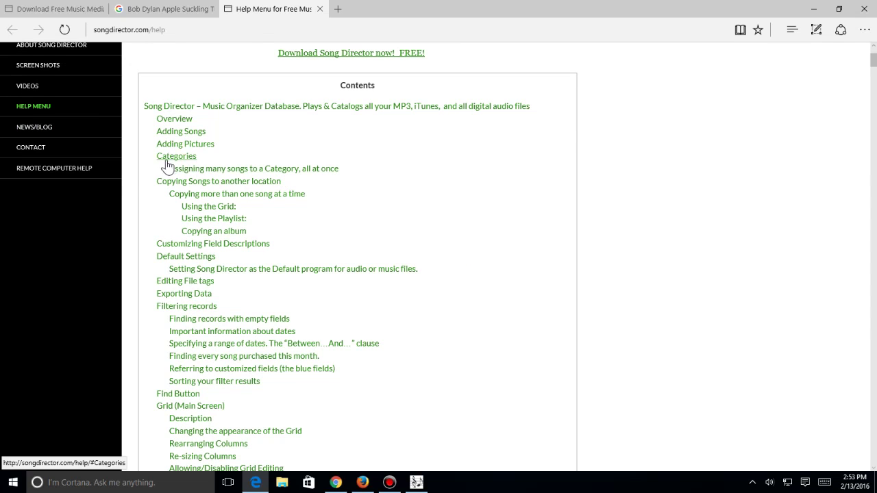
scroll(417, 284, "down", 6)
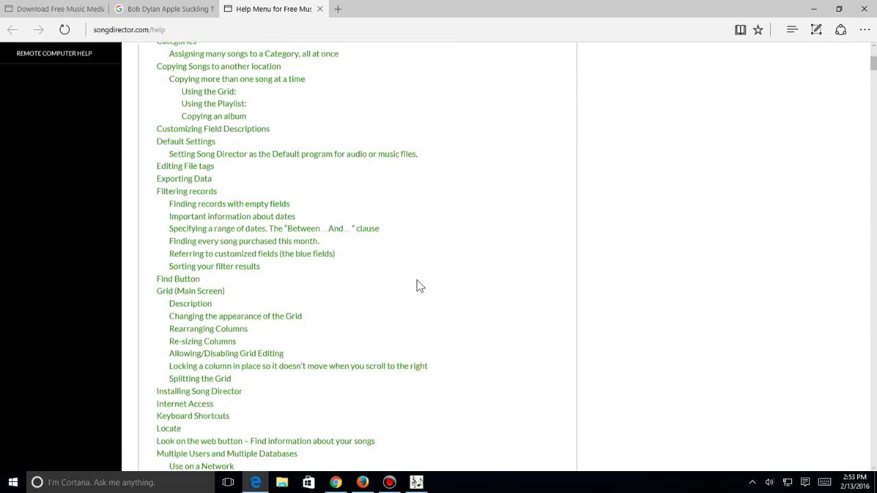
scroll(419, 287, "down", 3)
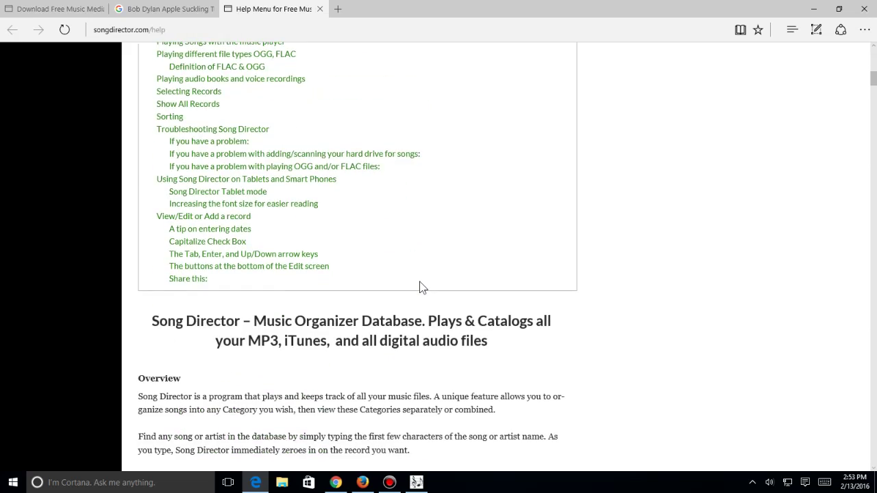
scroll(420, 287, "up", 11)
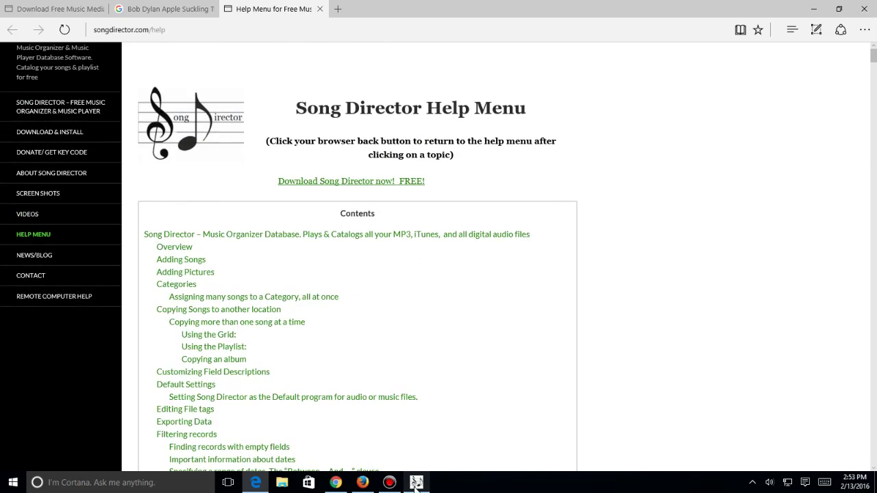
left_click(417, 483)
left_click(45, 46)
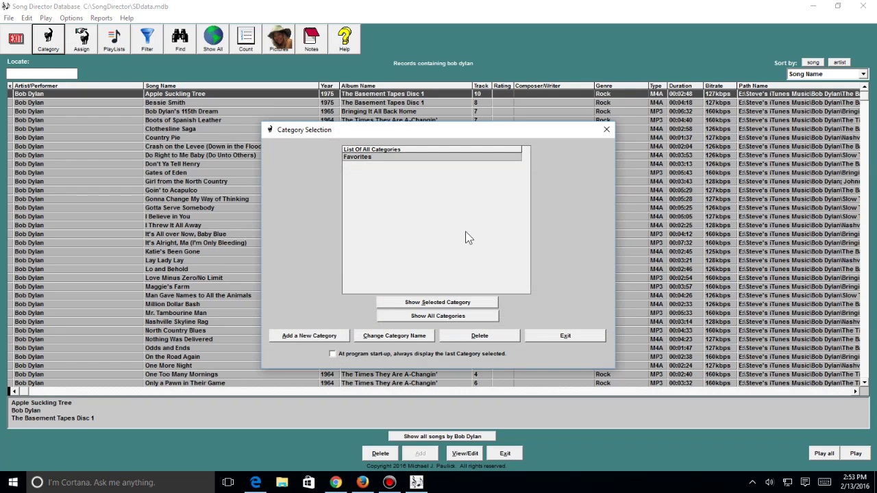
left_click(574, 339)
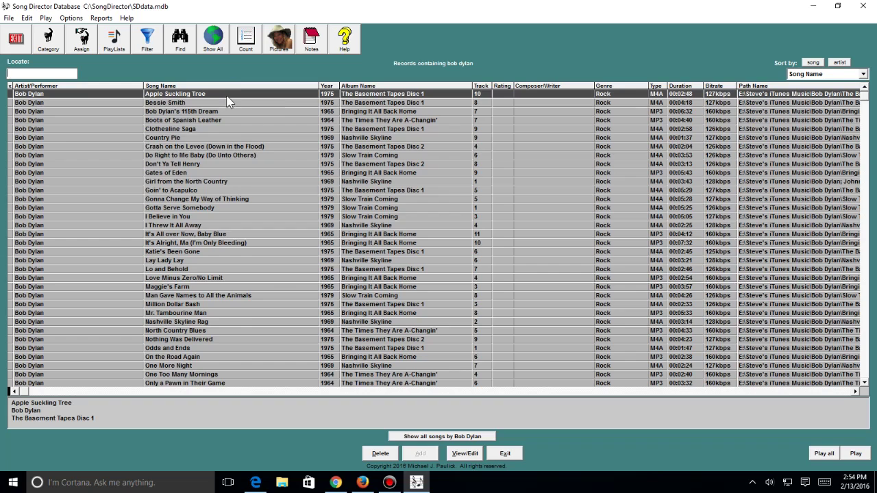
left_click(856, 455)
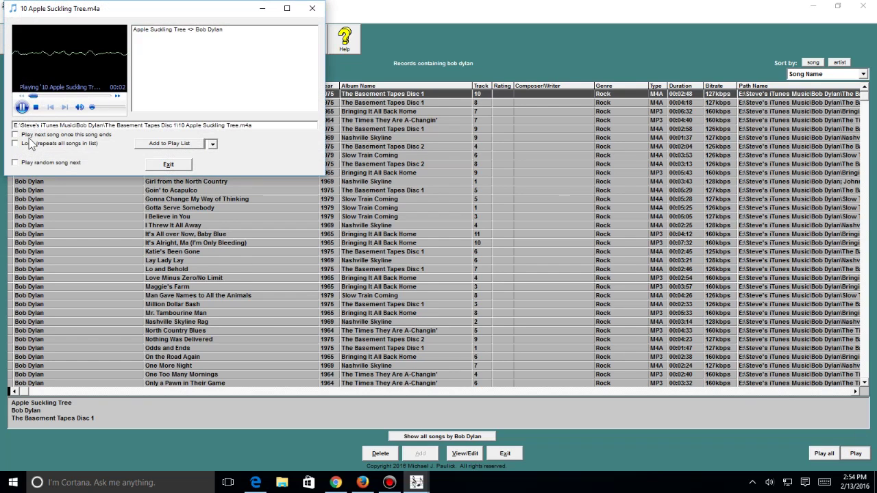
right_click(67, 59)
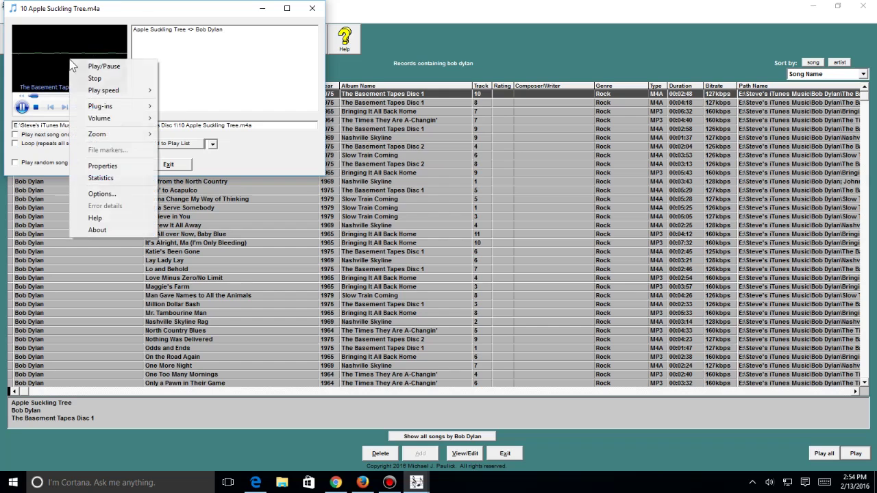
mouse_move(98, 90)
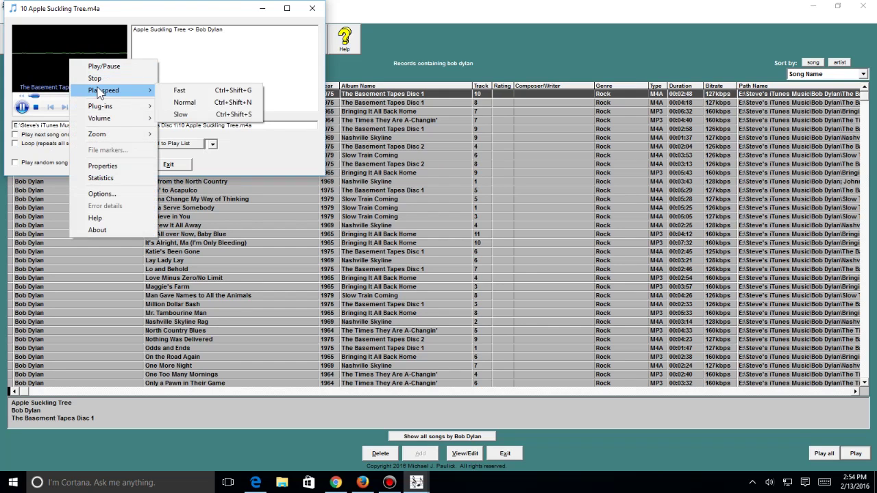
left_click(98, 40)
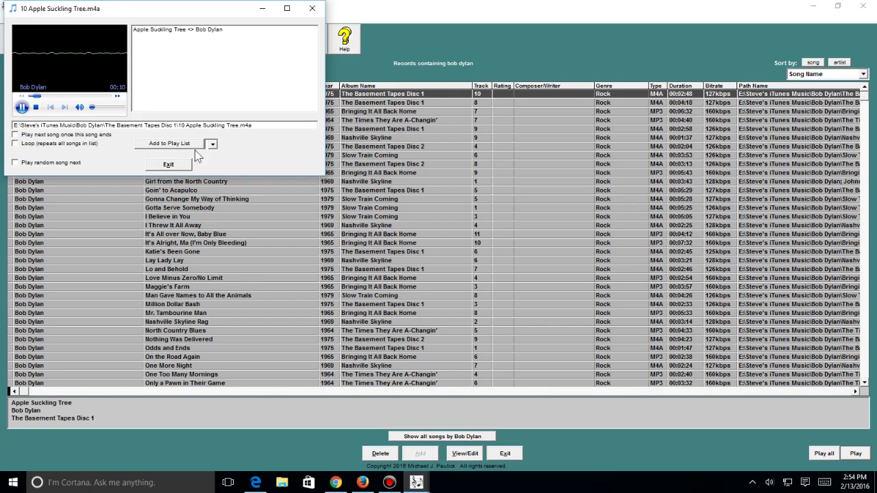
left_click(185, 166)
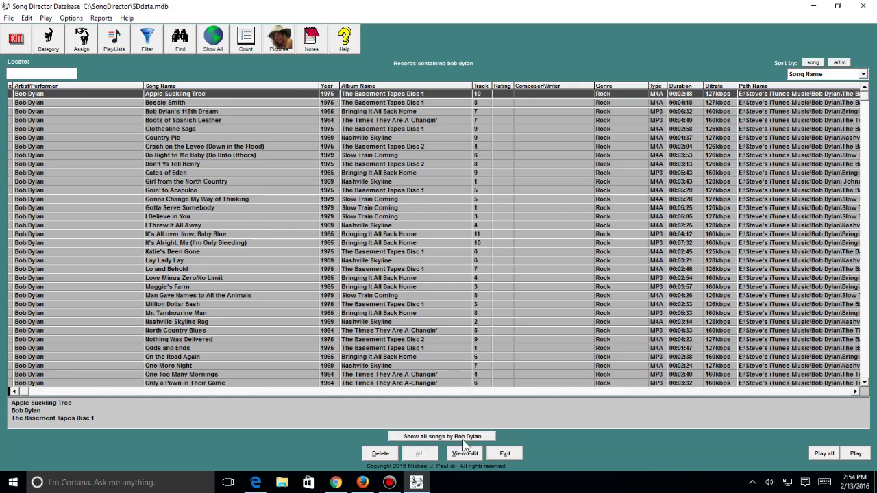
- Restore the full song list with Show All and scroll through all the songs
left_click(218, 51)
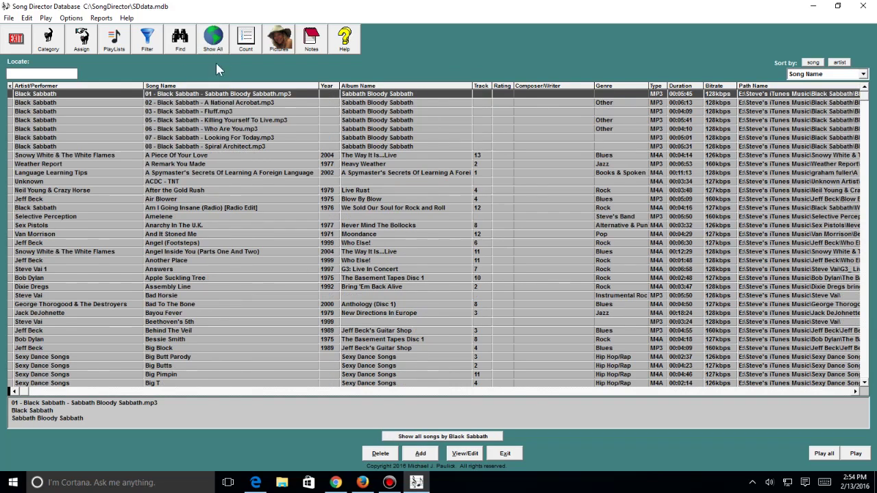
scroll(255, 355, "down", 15)
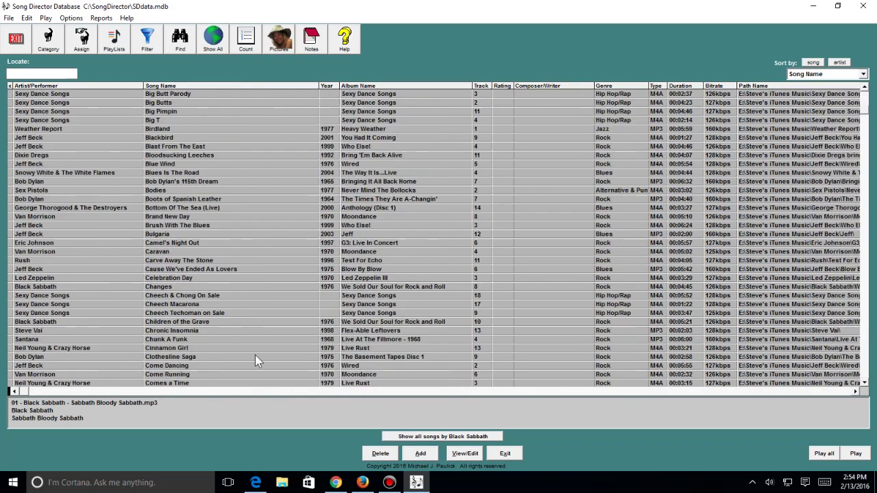
scroll(255, 362, "down", 5)
scroll(255, 362, "up", 8)
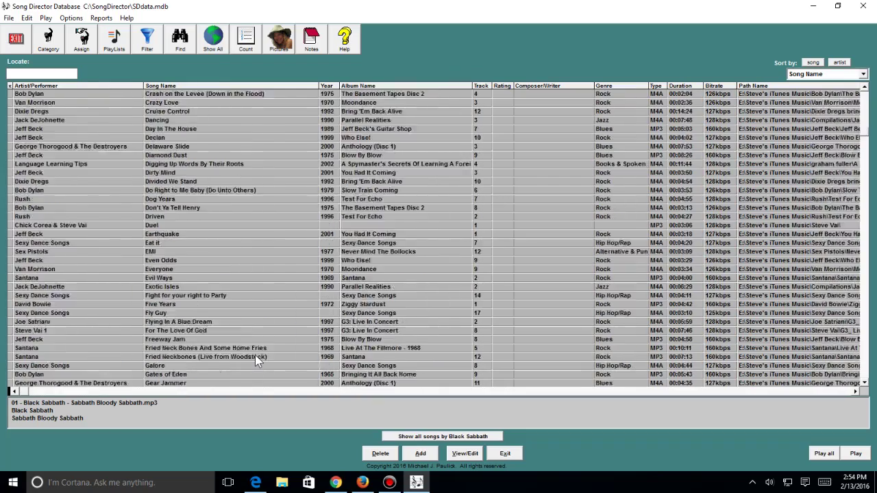
scroll(255, 356, "up", 14)
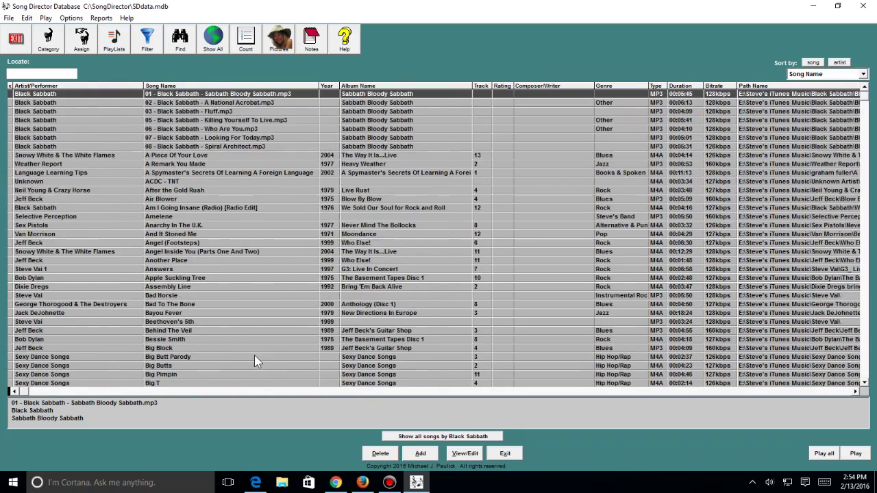